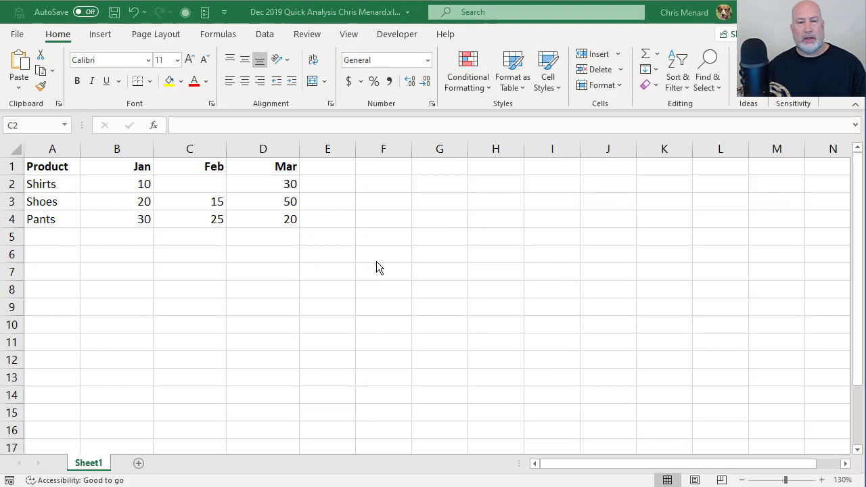
Enter 40 as the Feb value for Shirts in cell C2.
click(188, 183)
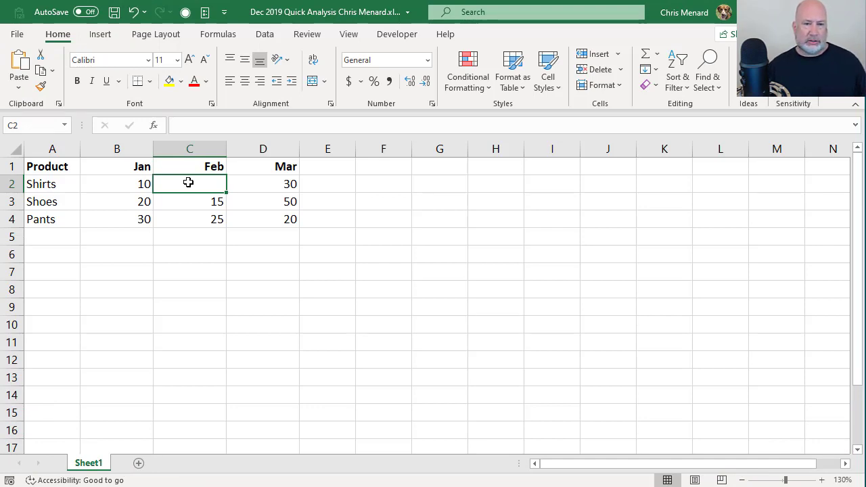
text(40)
key(Return)
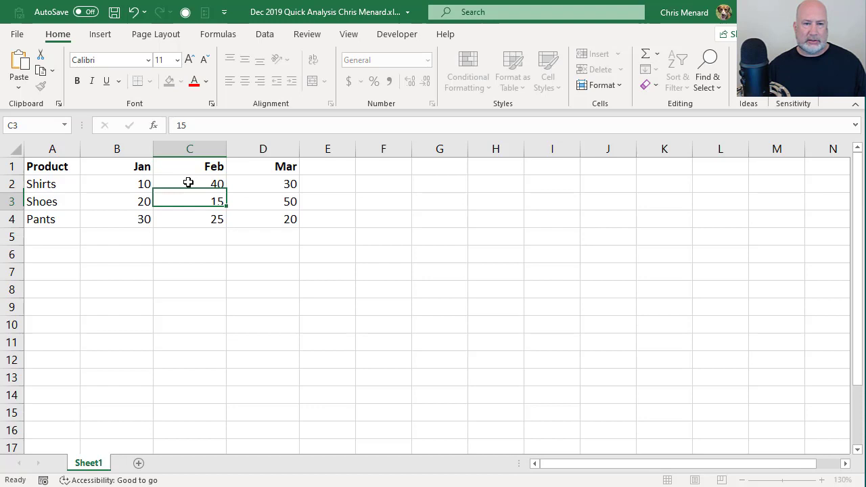
click(188, 183)
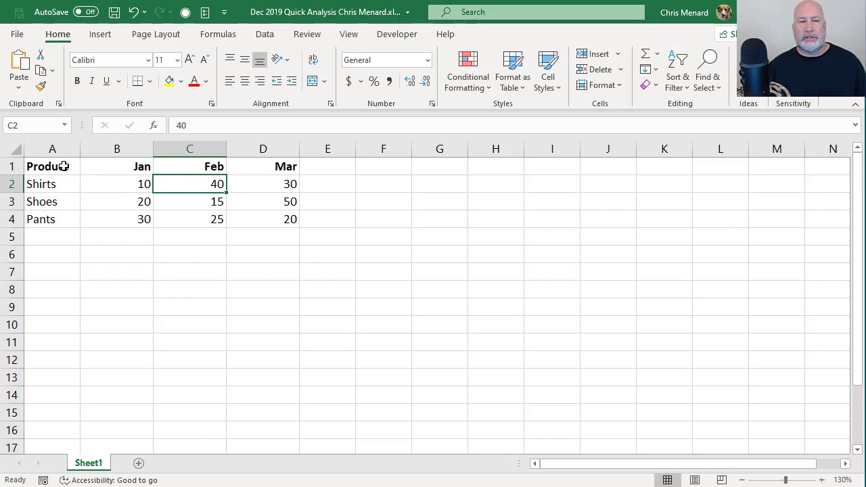
Add a Sum row below the product table A1:D4 with the Quick Analysis totals.
drag(64, 166, 246, 219)
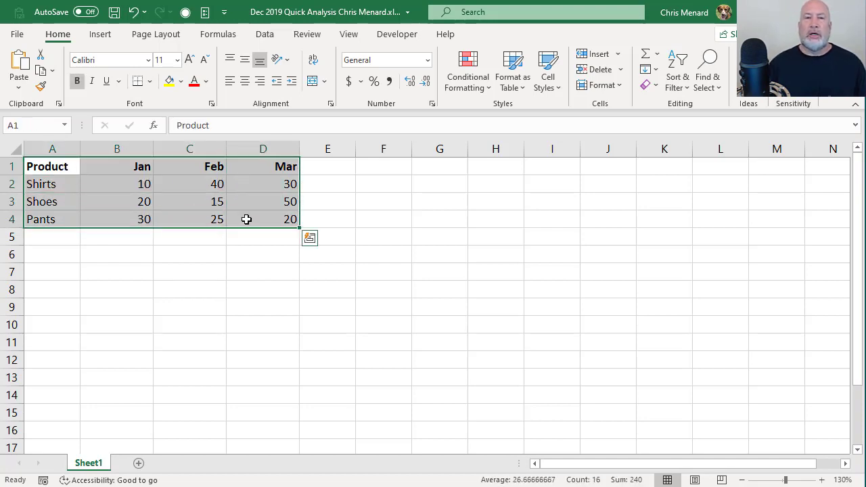
click(309, 239)
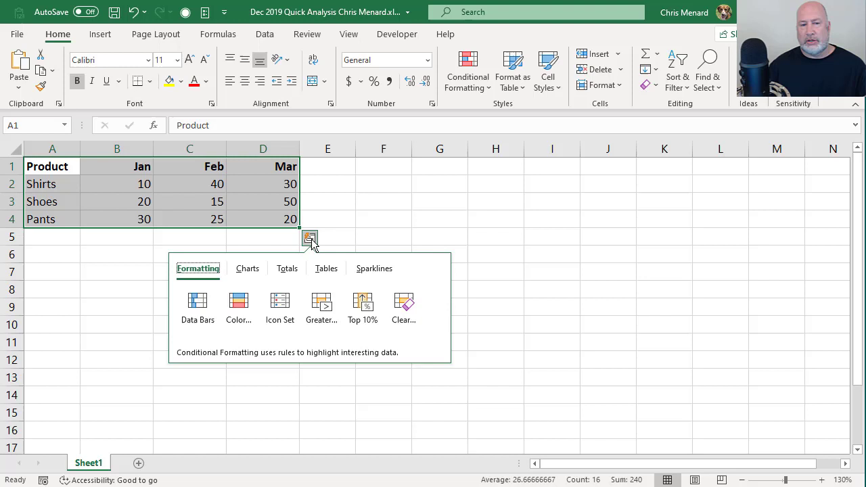
click(291, 271)
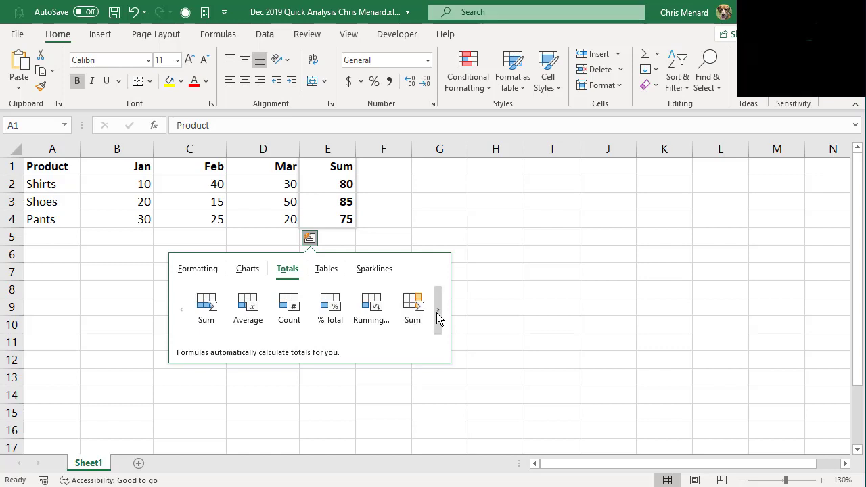
click(437, 318)
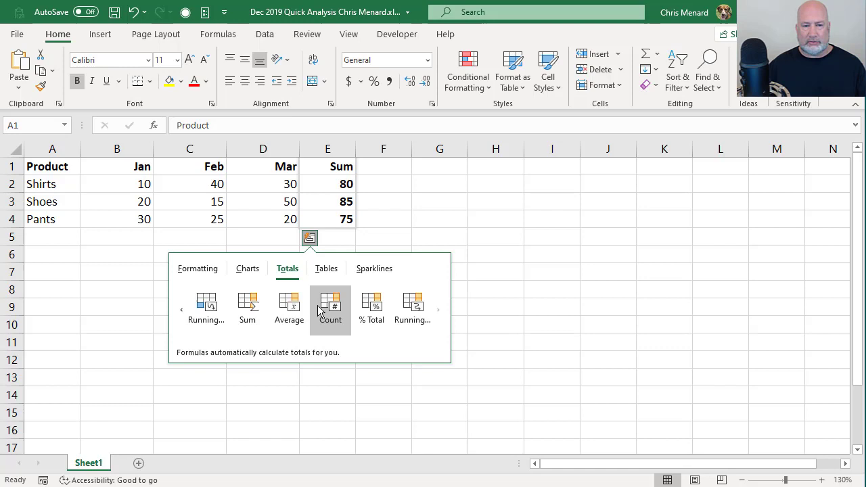
click(181, 310)
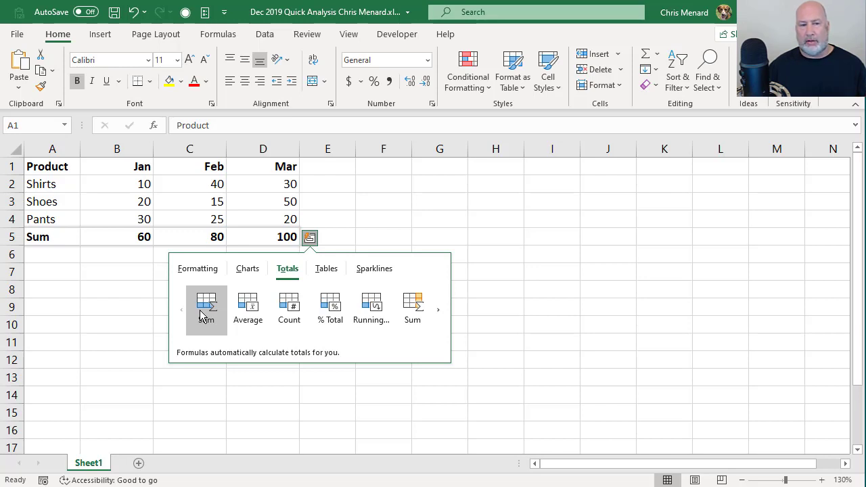
click(200, 313)
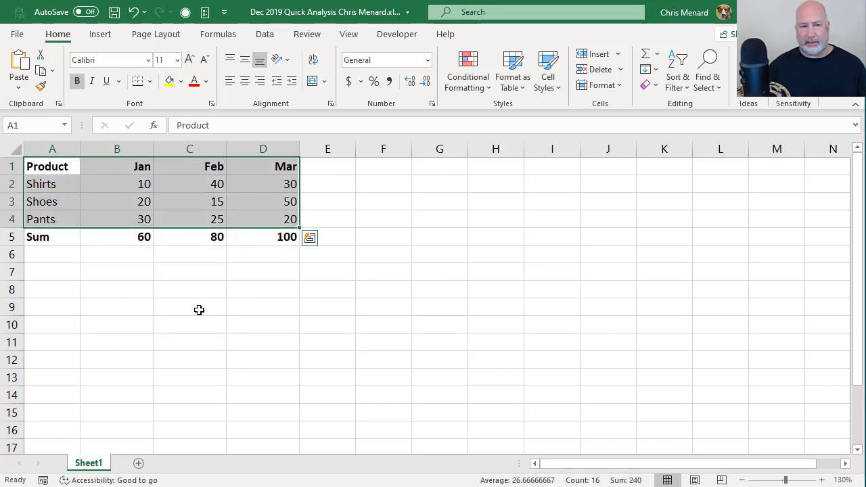
Add a Sum column to the product table's right side with the Quick Analysis totals.
click(310, 244)
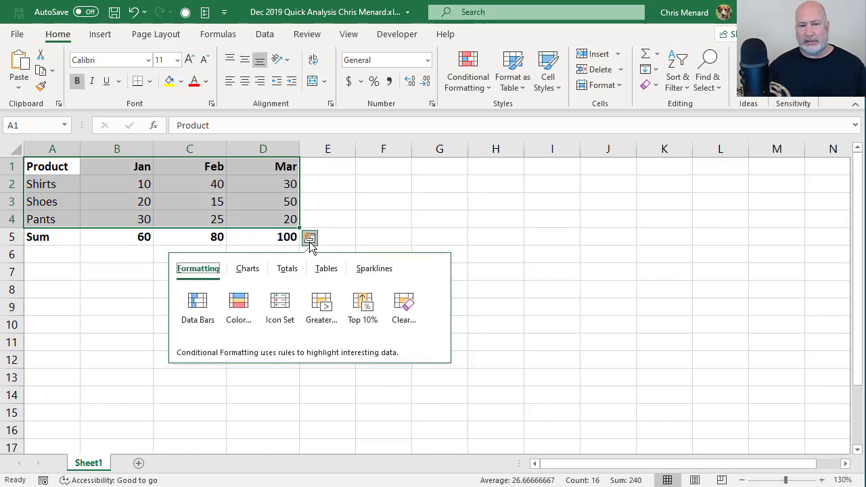
click(291, 277)
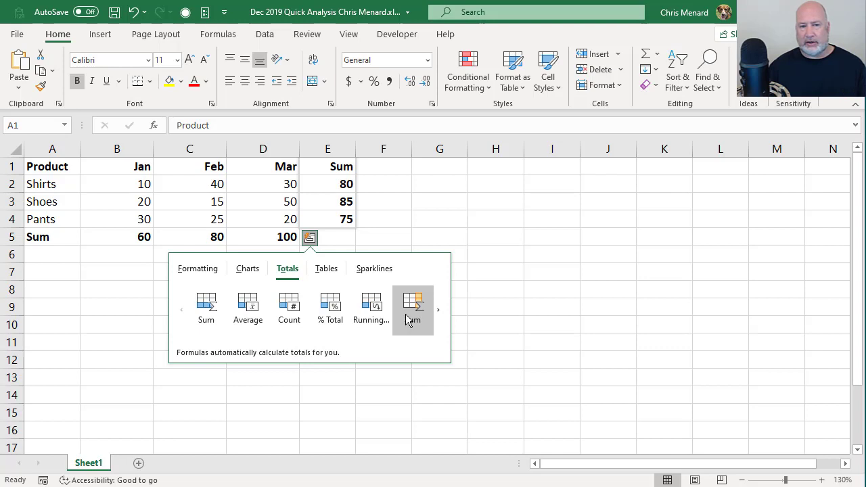
click(408, 323)
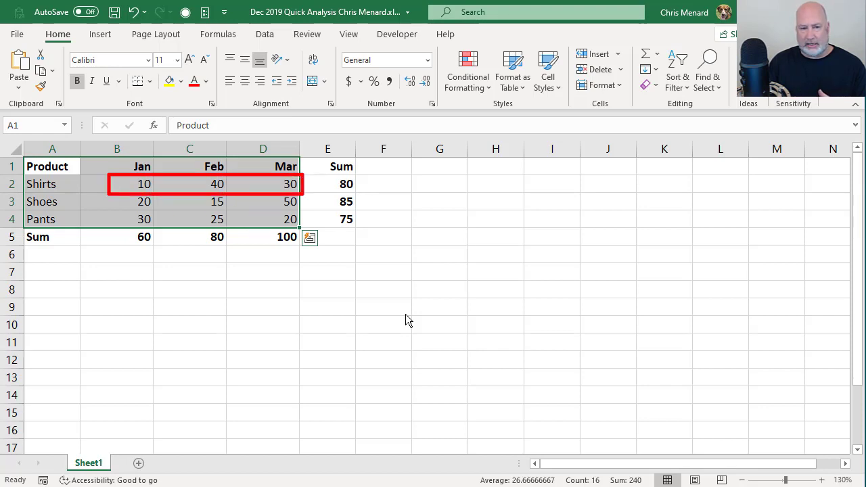
Preview the Average row in the Quick Analysis totals, and undo both the Sum column and the Sum row.
click(312, 241)
click(291, 270)
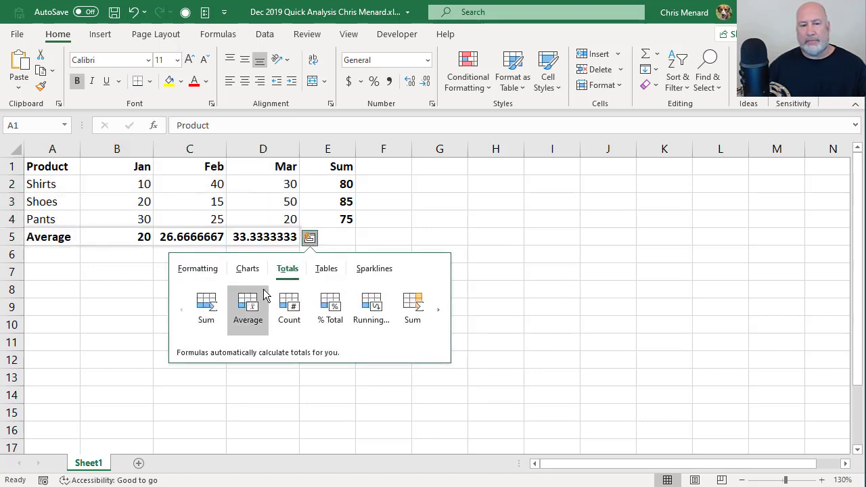
click(403, 306)
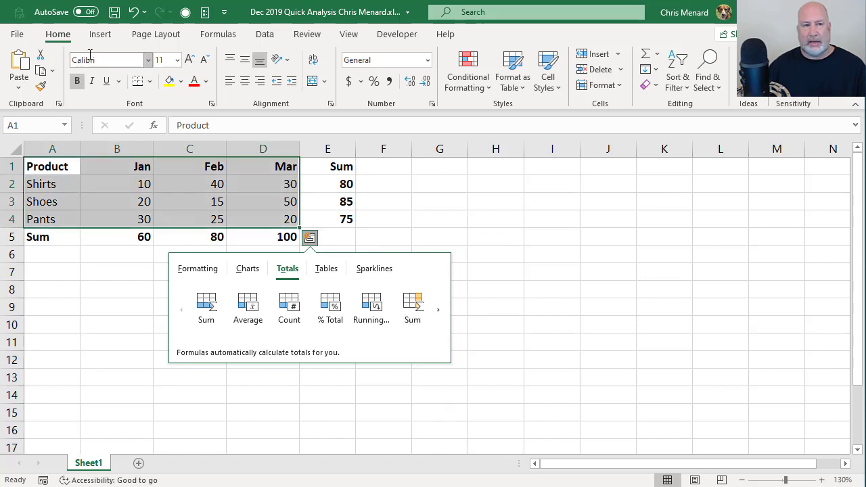
click(139, 19)
click(139, 18)
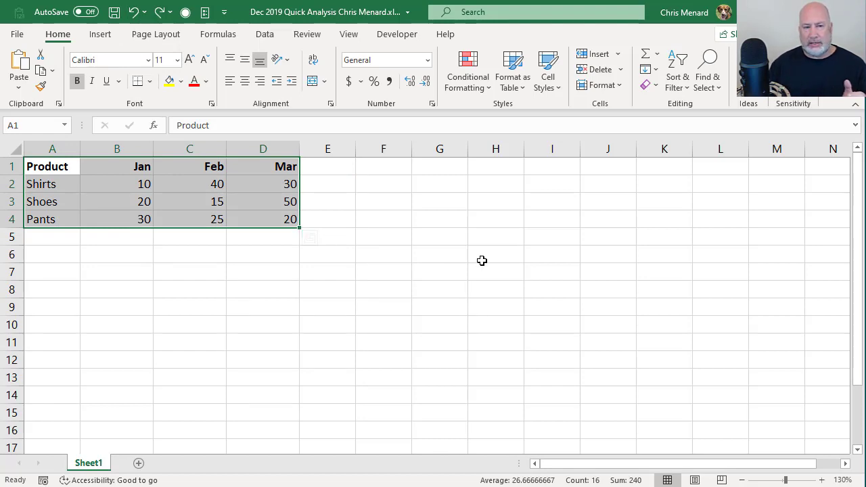
Preview the % Total row and look through the remaining Quick Analysis totals for the product table.
mouse_move(280, 223)
click(311, 241)
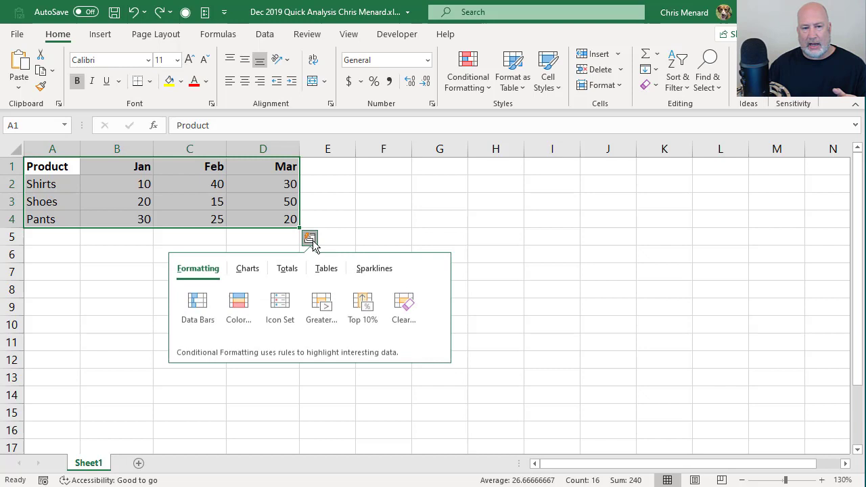
click(288, 271)
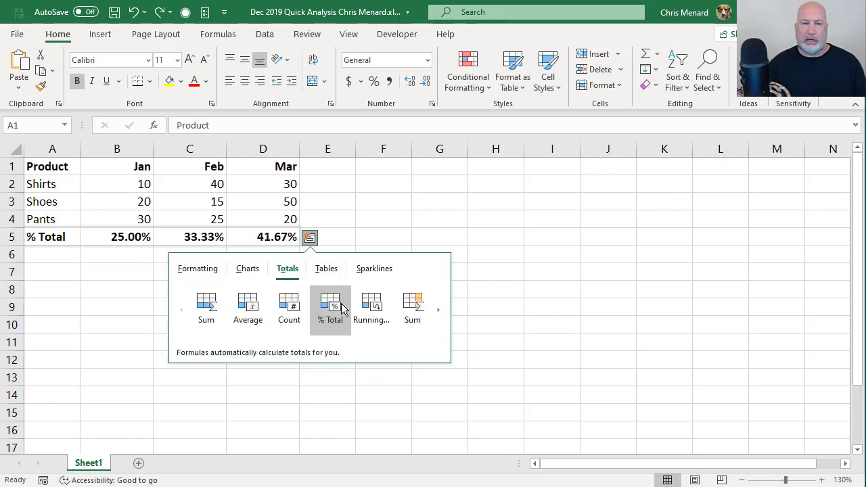
click(437, 311)
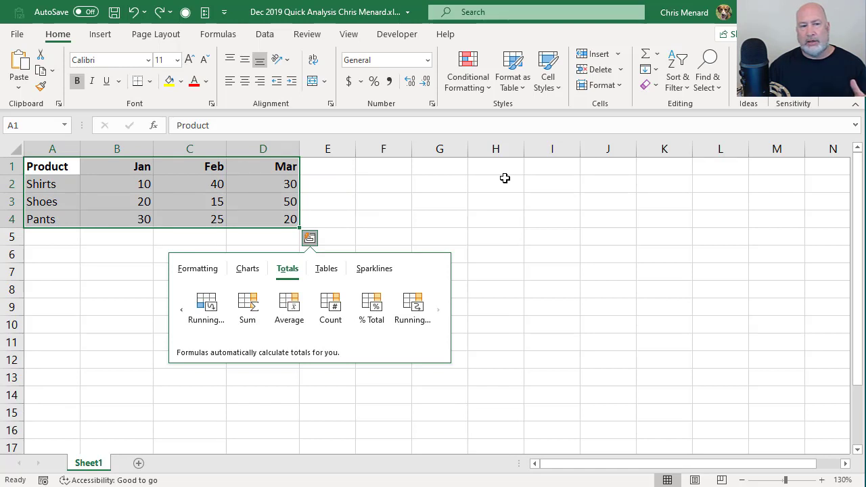
Apply data bars to the monthly figures in the product table with Quick Analysis formatting.
click(209, 269)
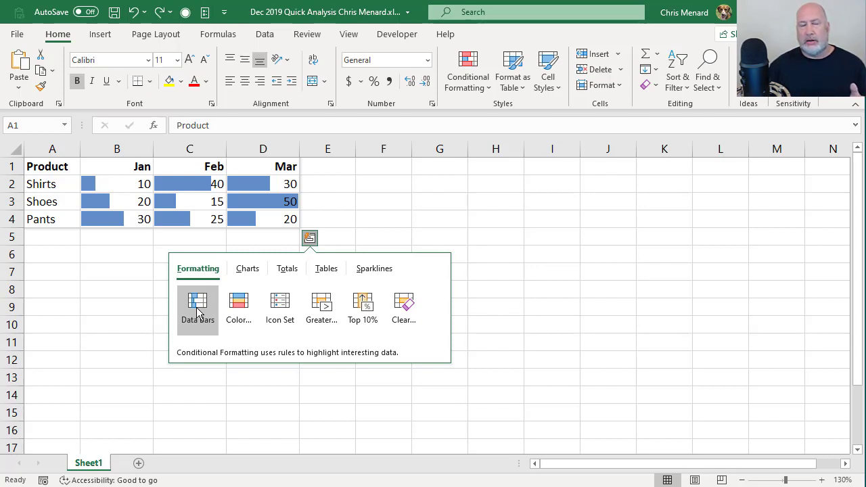
click(198, 310)
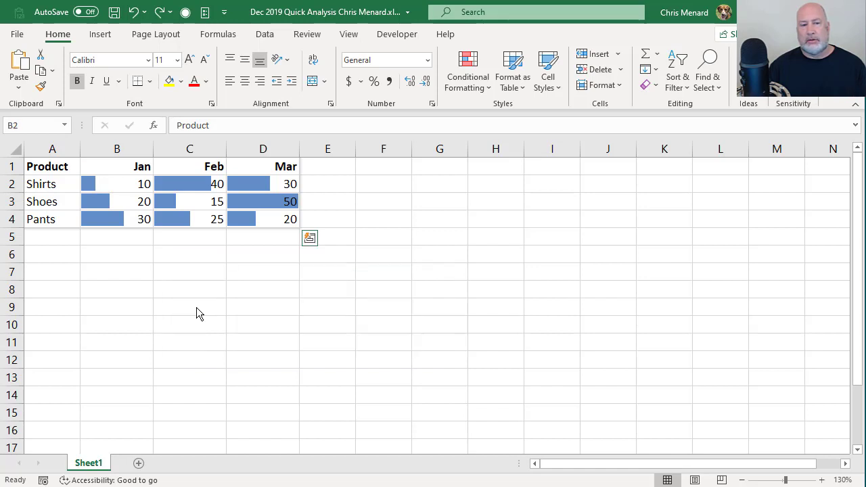
click(237, 271)
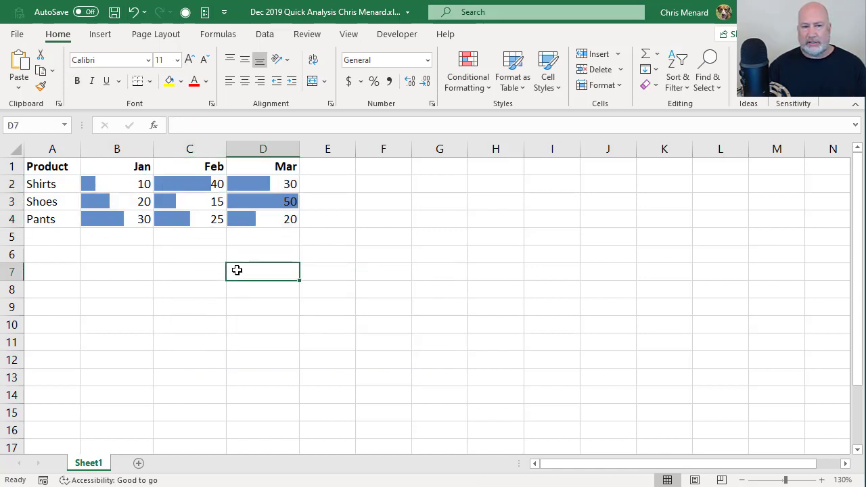
Try the value 100 for Shirts in Jan, and undo both that entry and the data bars.
click(122, 184)
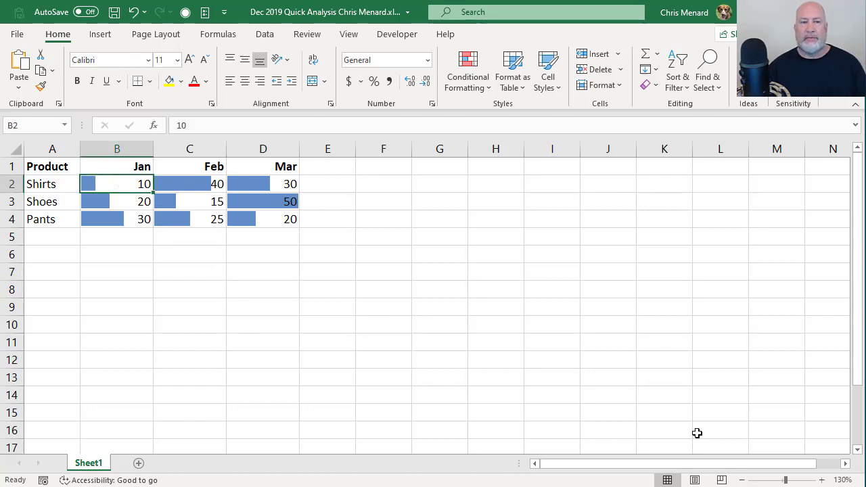
text(1)
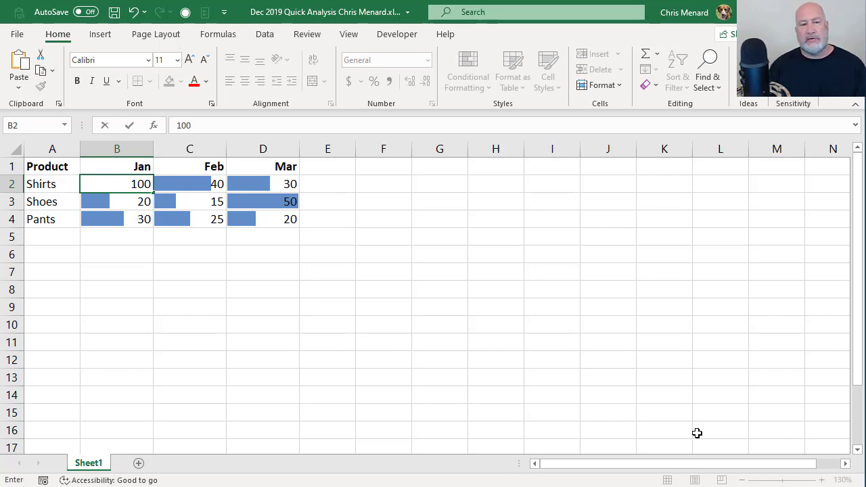
key(Return)
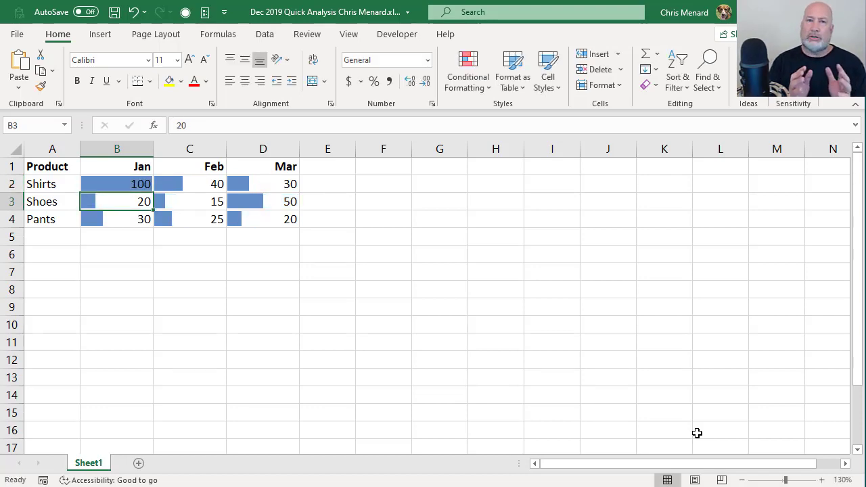
key(ctrl+z)
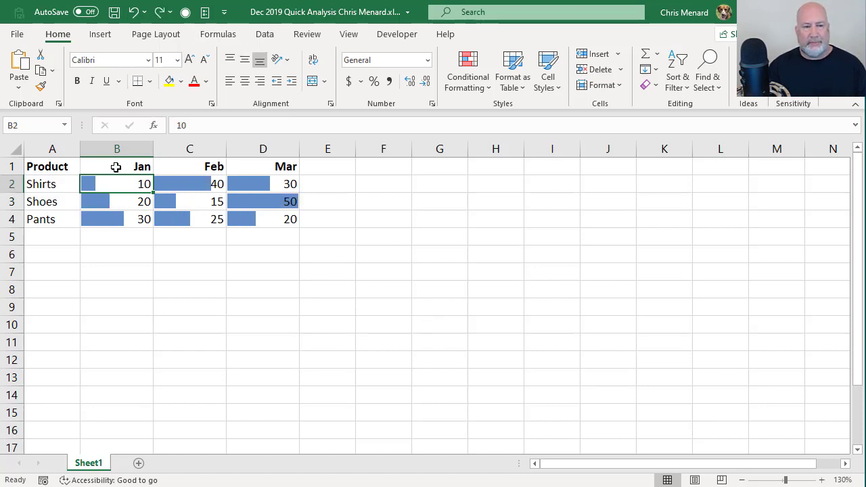
key(ctrl+z)
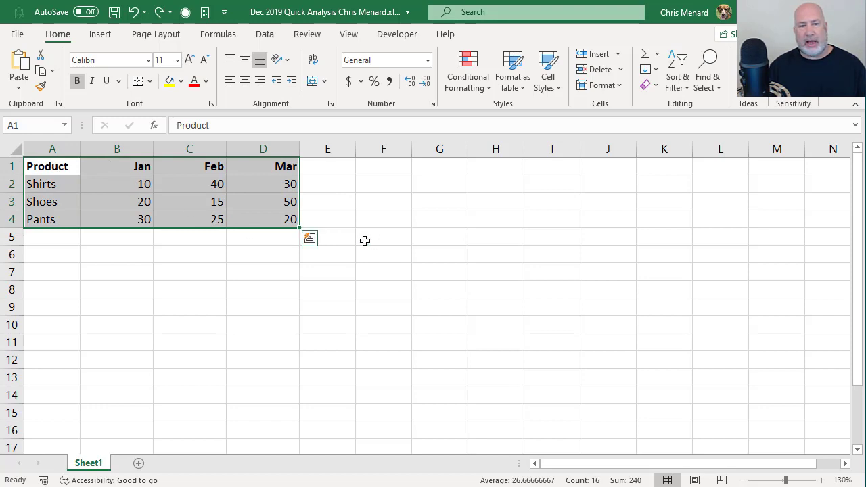
Highlight figures greater than 22 with Light Red Fill with Dark Red Text, using the Quick Analysis Greater Than rule.
click(309, 238)
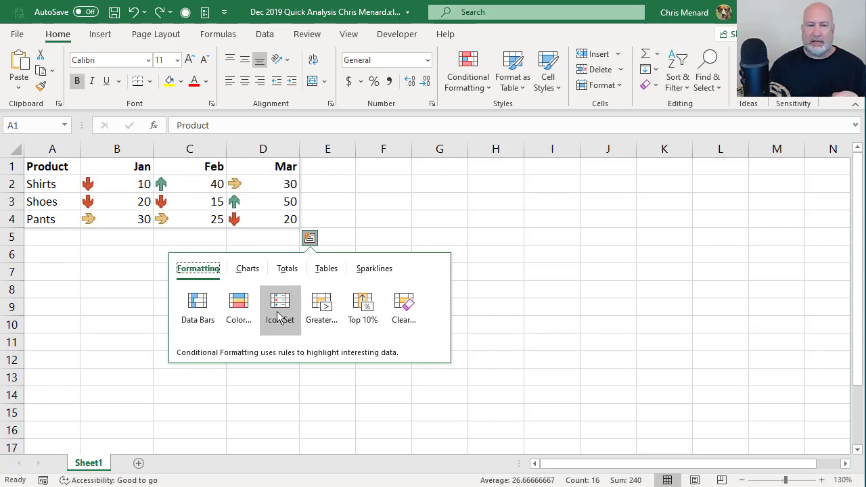
click(324, 321)
drag(305, 291, 465, 180)
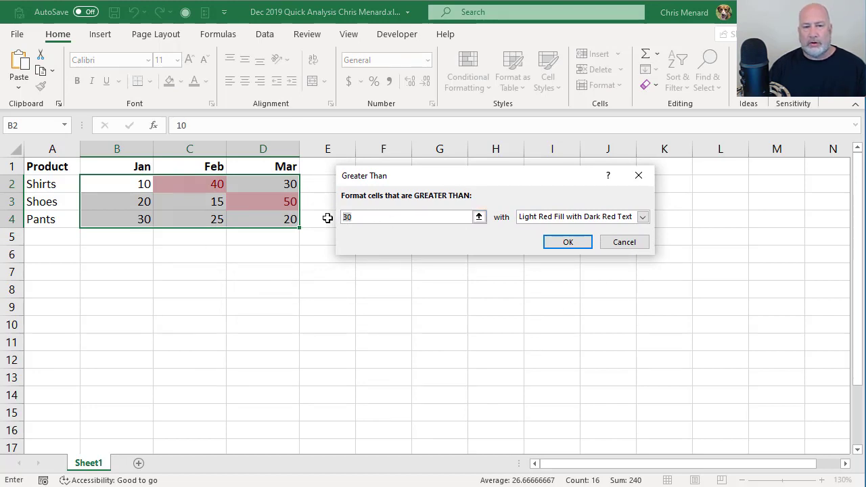
text(22)
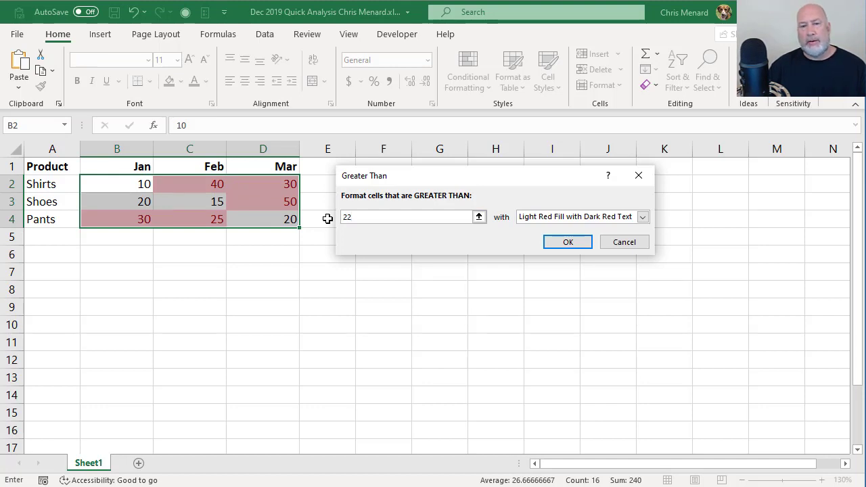
click(562, 244)
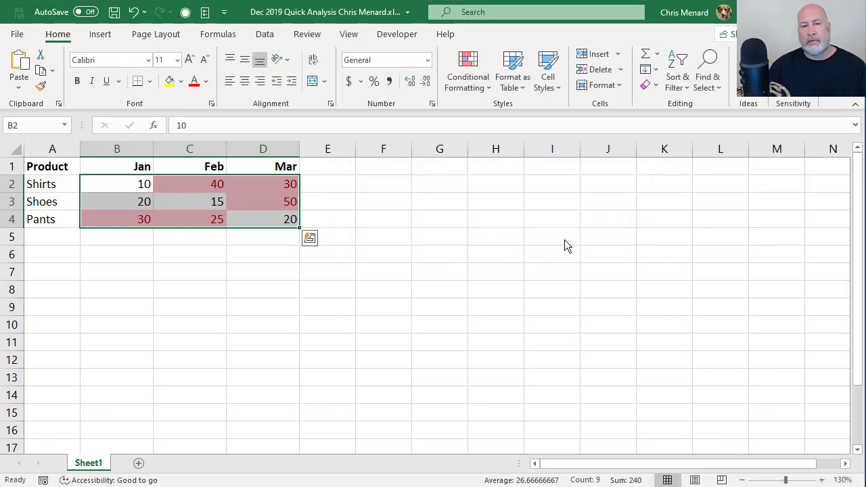
Undo the Greater Than highlighting and preview the Quick Analysis formatting options for the product table, including clearing formats.
click(133, 12)
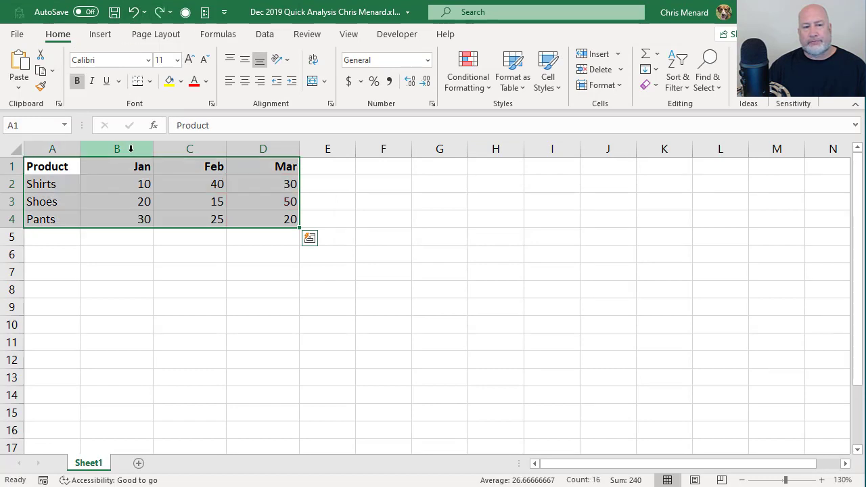
click(310, 239)
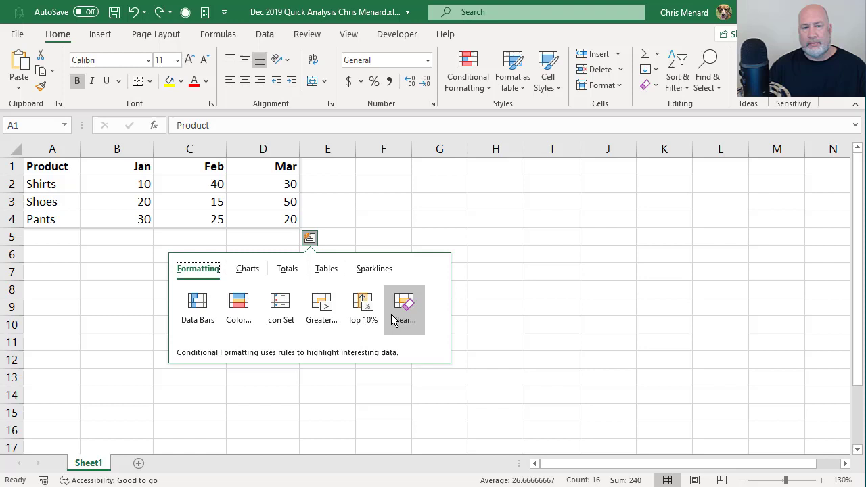
click(351, 235)
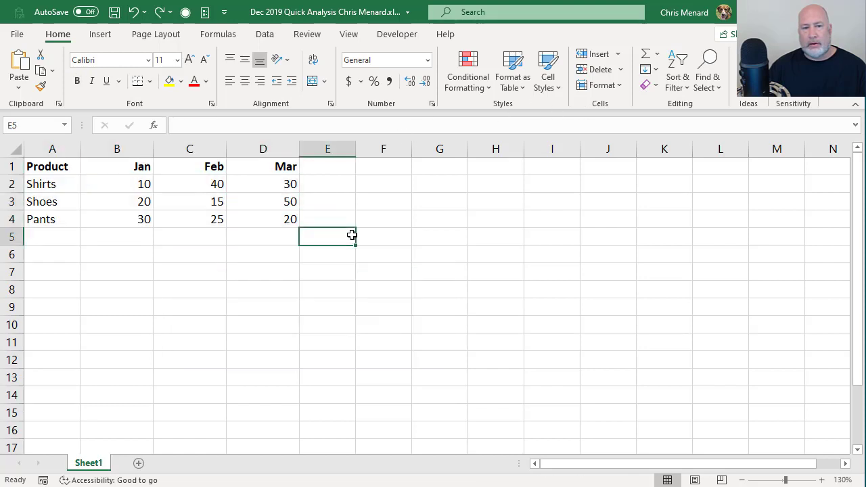
Highlight the above-average figures in B2:D4 with Light Red Fill with Dark Red Text, using the Above Average conditional formatting rule.
mouse_move(127, 191)
mouse_down()
mouse_move(216, 194)
mouse_move(248, 220)
mouse_up()
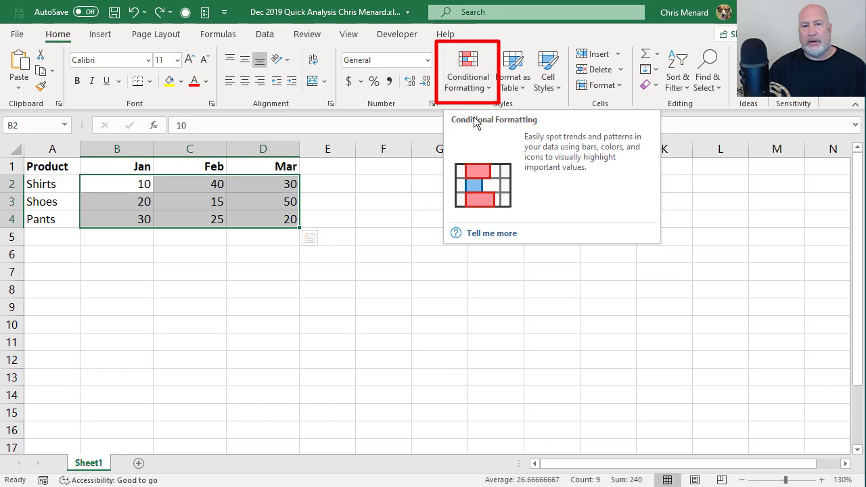
click(470, 93)
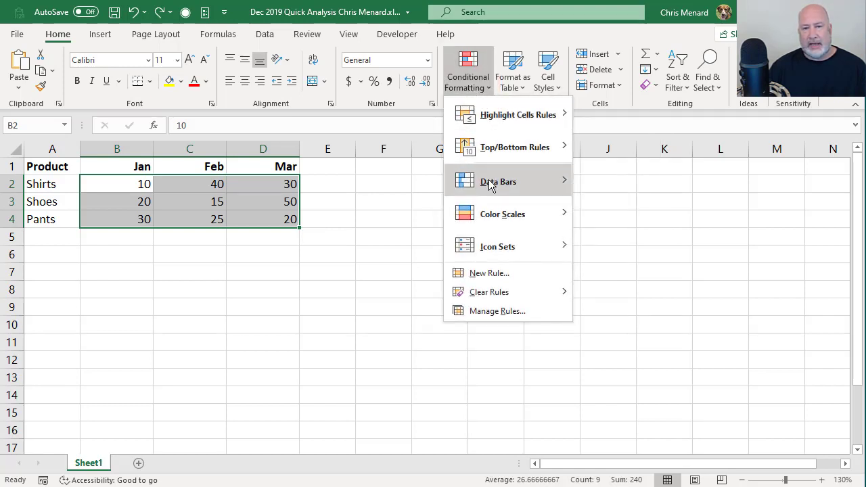
mouse_move(489, 185)
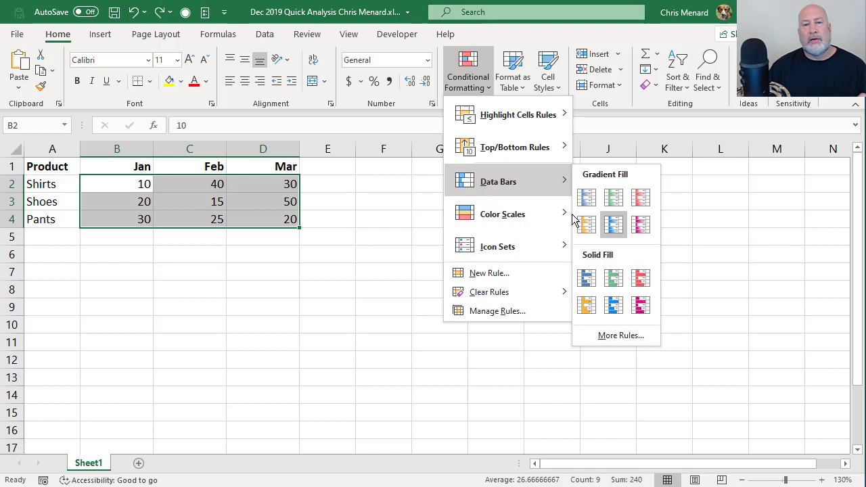
mouse_move(547, 215)
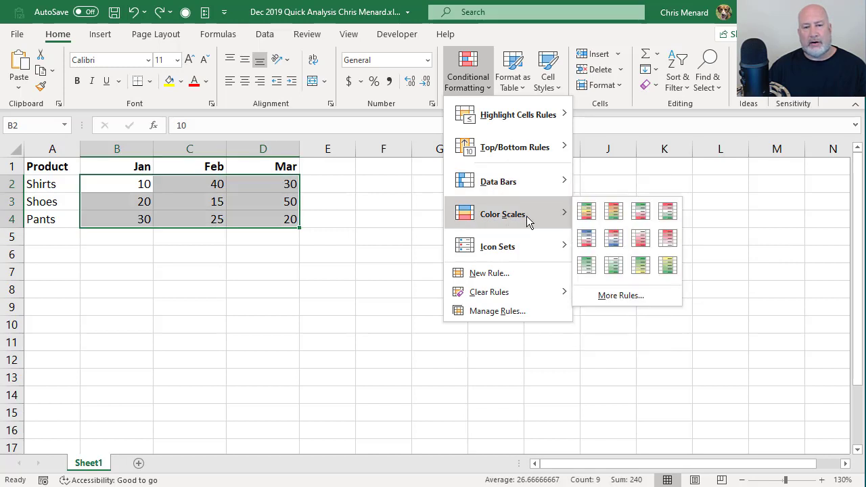
mouse_move(524, 248)
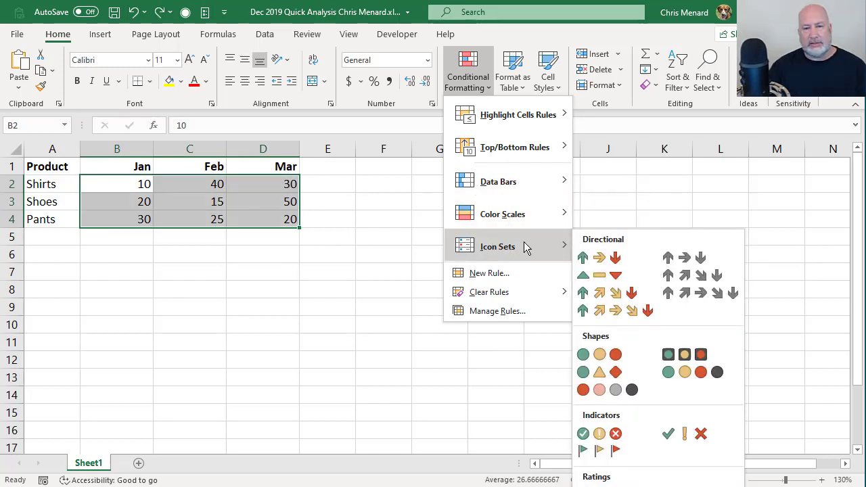
mouse_move(520, 221)
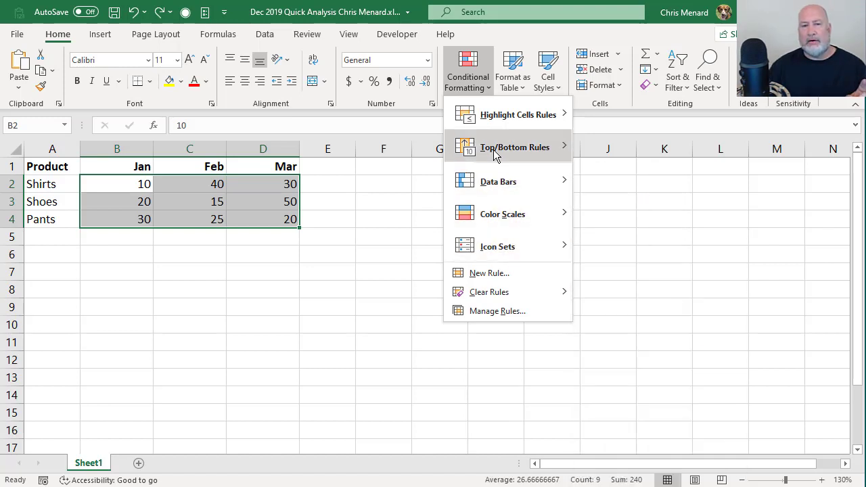
mouse_move(495, 155)
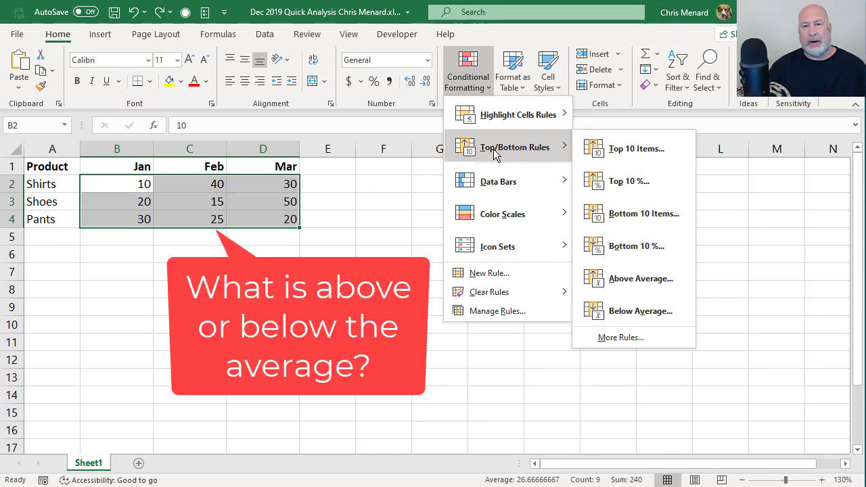
click(641, 280)
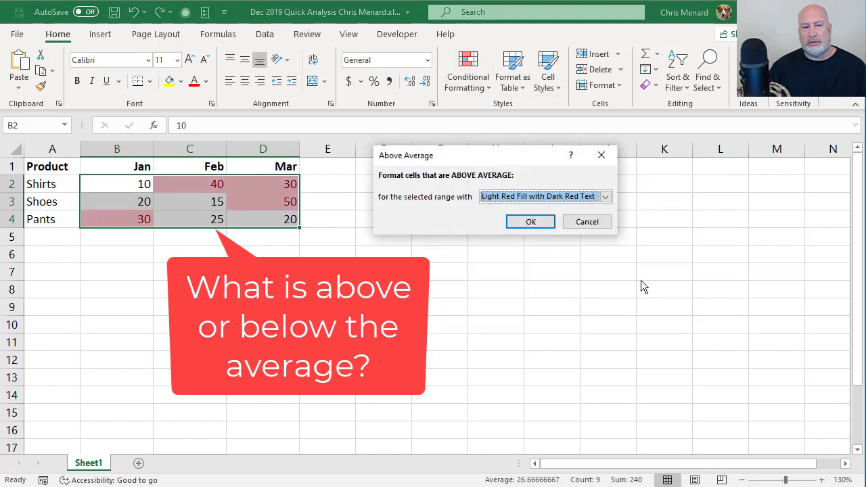
click(531, 222)
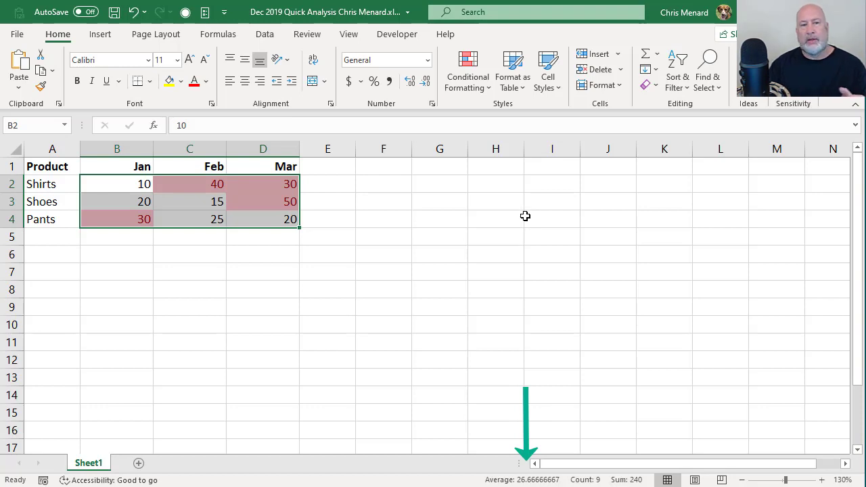
Undo the Above Average highlighting and view the Quick Analysis formatting options for the figures, applying none of them.
mouse_move(411, 213)
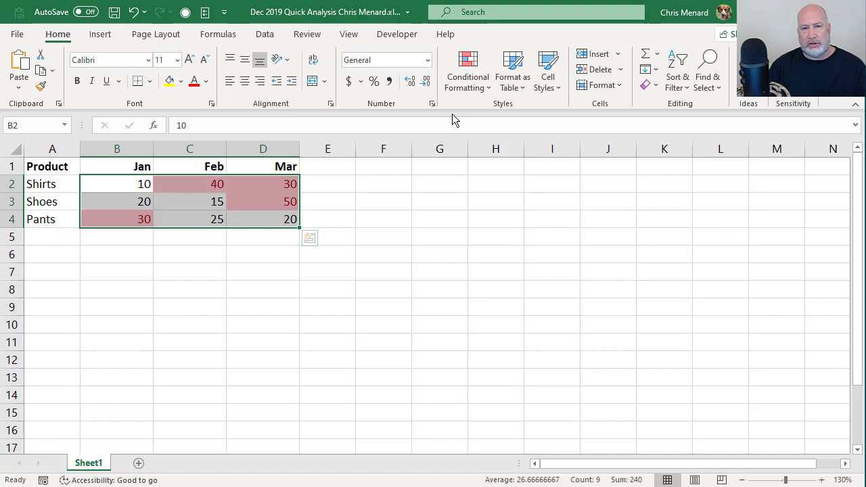
key(ctrl+z)
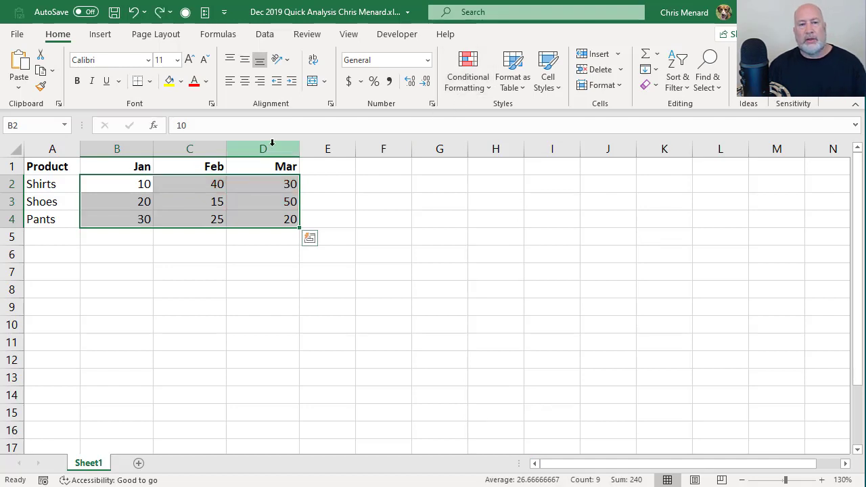
click(310, 239)
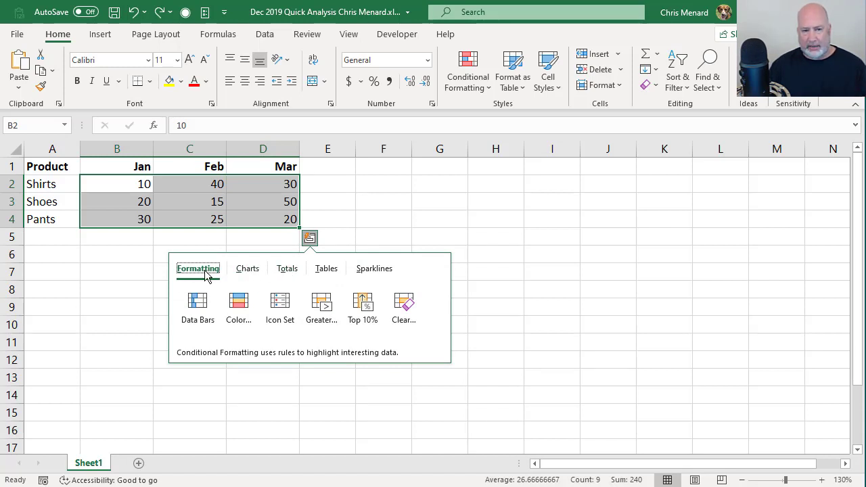
click(399, 184)
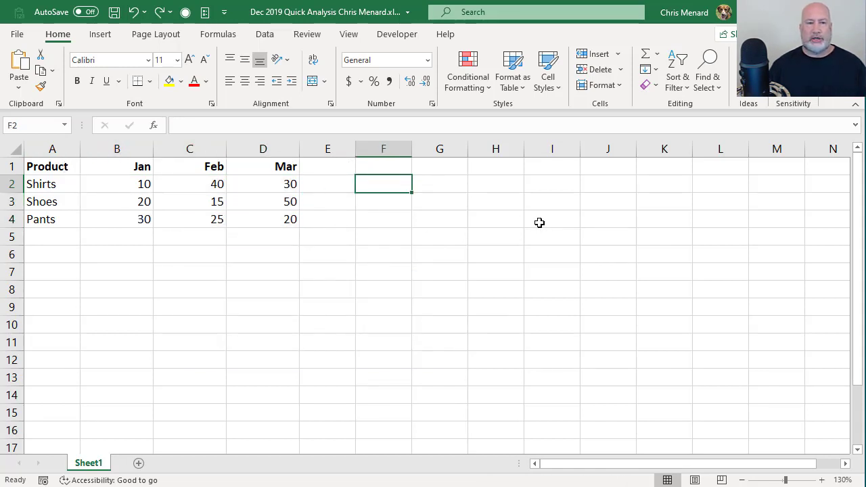
Insert a clustered column chart of A1:D4 with months on the axis and products as series, using Quick Analysis.
drag(50, 172, 282, 224)
click(309, 239)
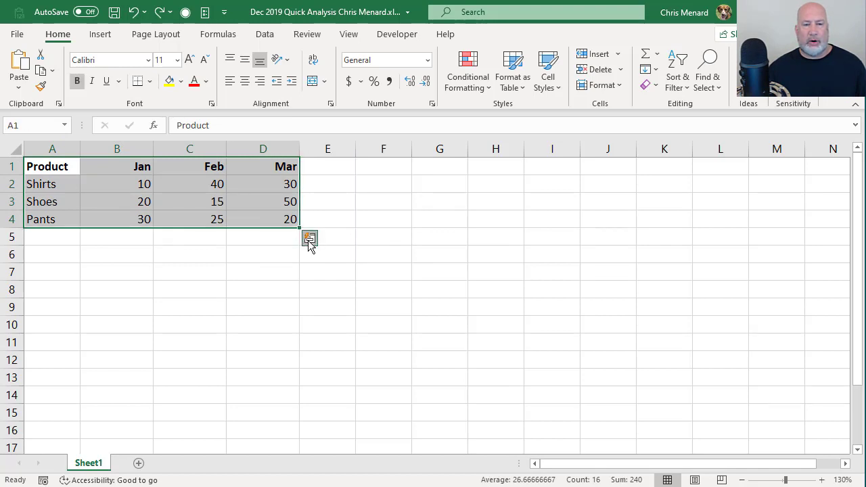
click(249, 270)
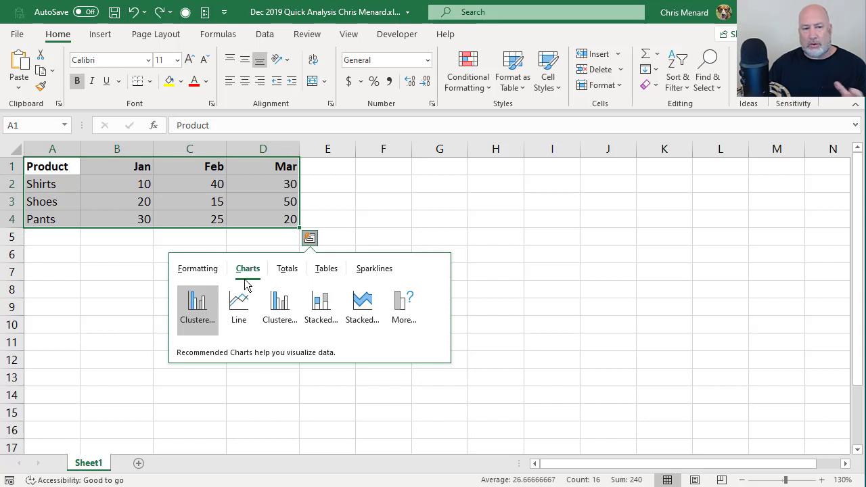
mouse_move(200, 316)
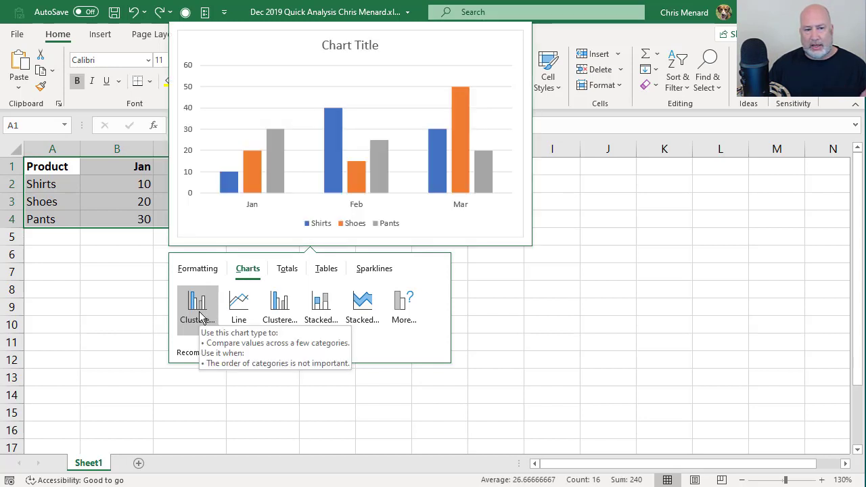
click(200, 317)
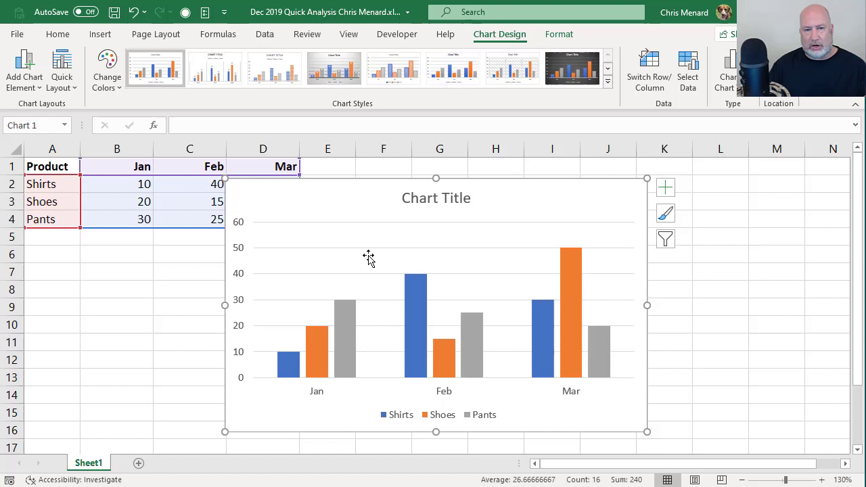
Shrink the clustered column chart and move it beside the table, over about columns H to M and rows 1 to 11.
drag(272, 201, 280, 201)
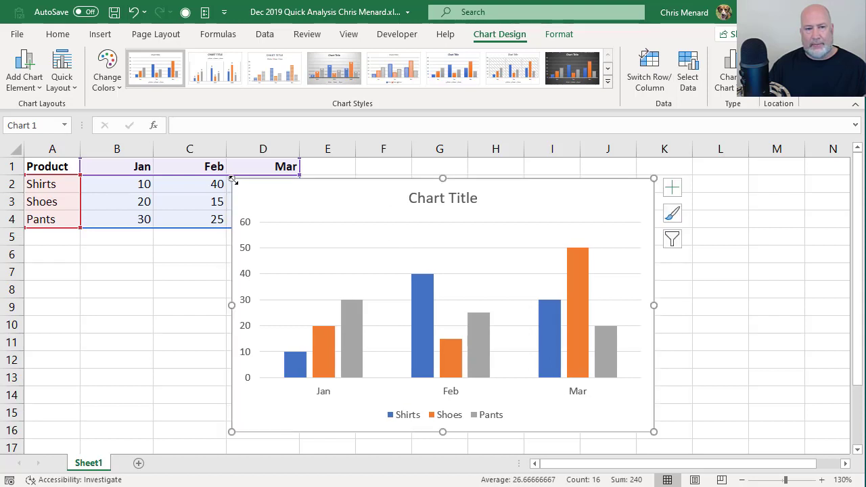
drag(232, 179, 400, 264)
drag(594, 284, 710, 185)
drag(512, 332, 459, 349)
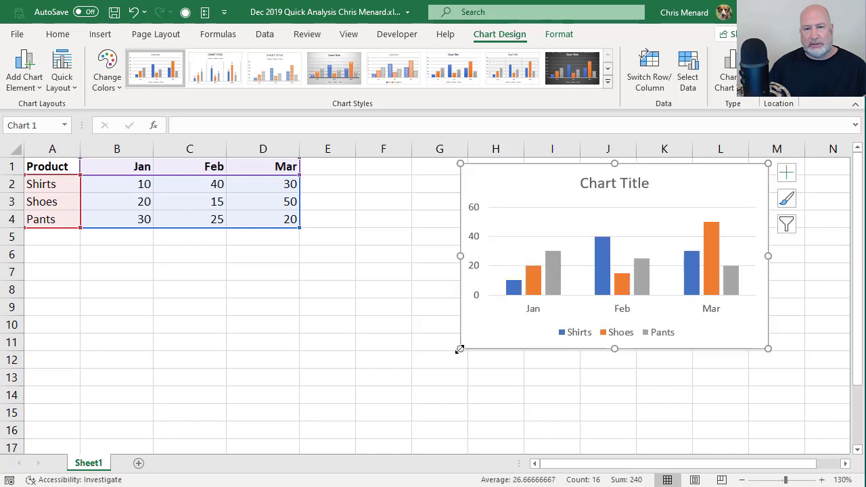
Preview the Quick Analysis chart types for A1:D4 and insert the stacked column chart.
drag(64, 167, 266, 226)
drag(64, 165, 266, 223)
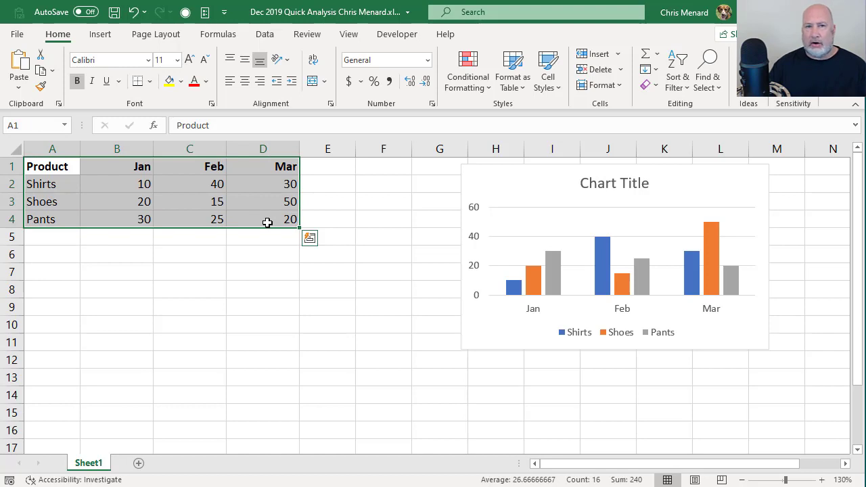
click(310, 238)
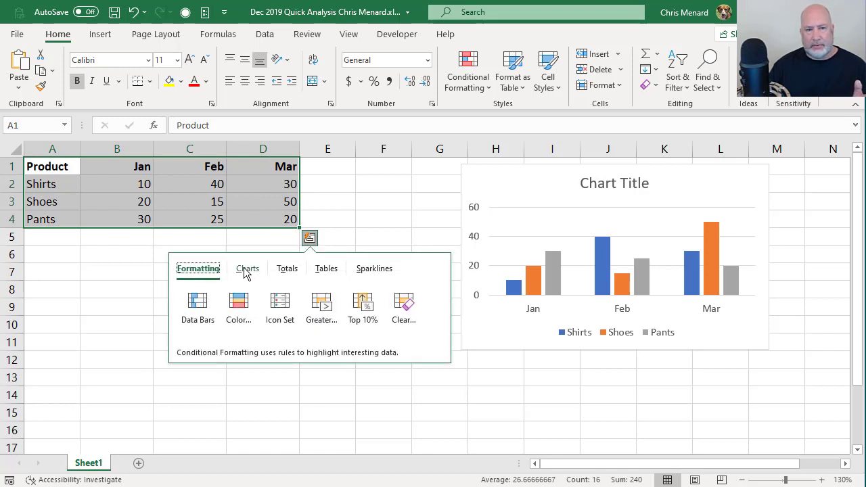
click(245, 269)
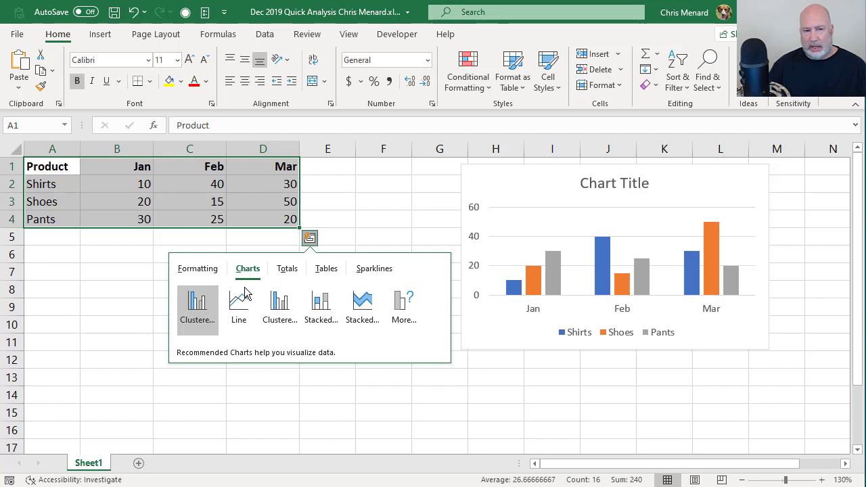
mouse_move(199, 310)
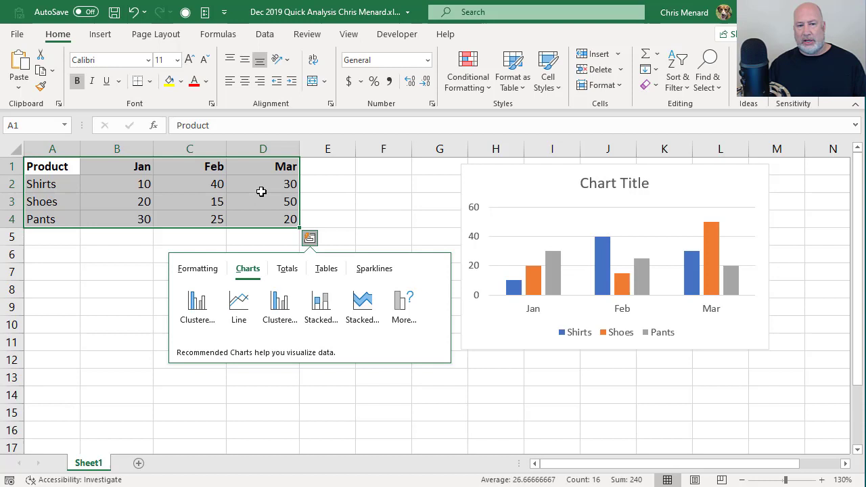
mouse_move(287, 303)
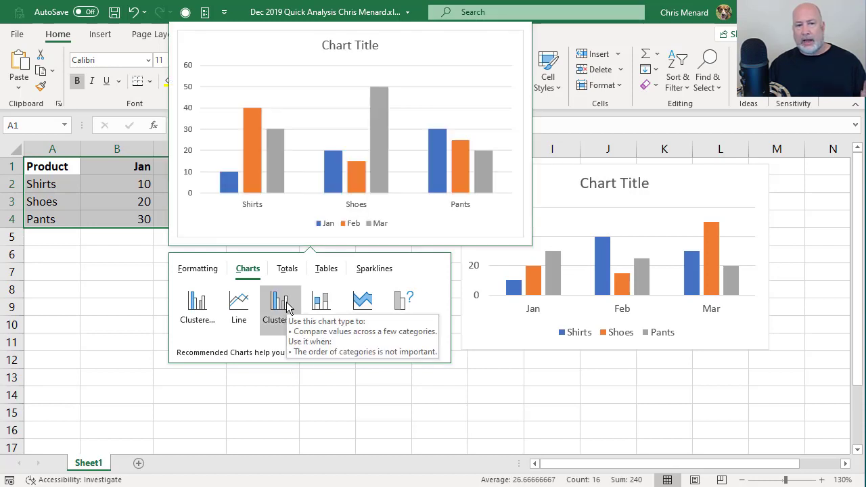
click(321, 308)
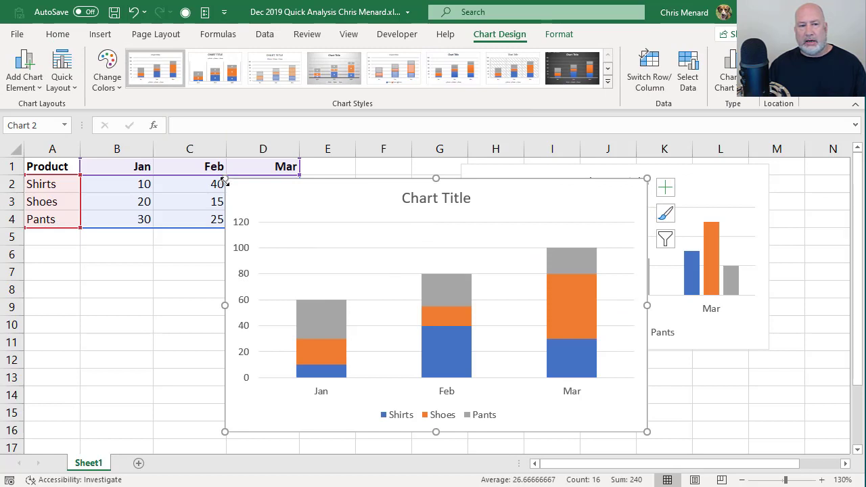
Shrink the stacked column chart and move it below the table, over about columns B to G and rows 5 to 16.
drag(224, 179, 292, 239)
drag(510, 271, 325, 264)
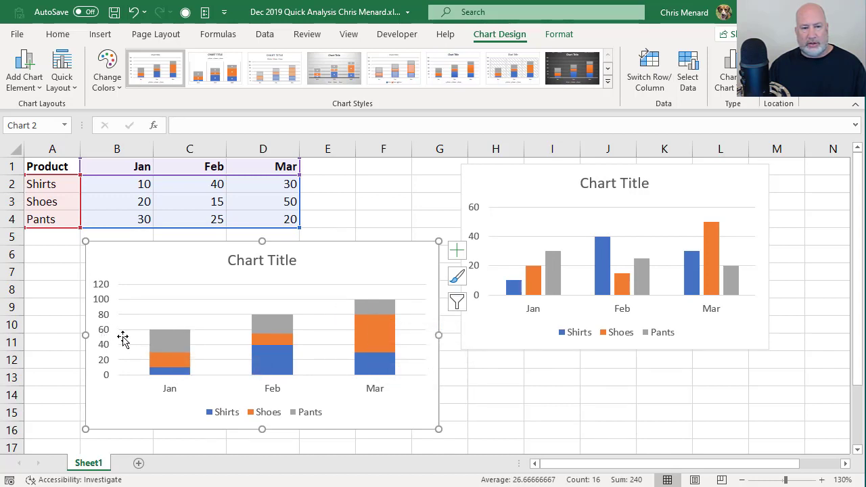
mouse_move(168, 343)
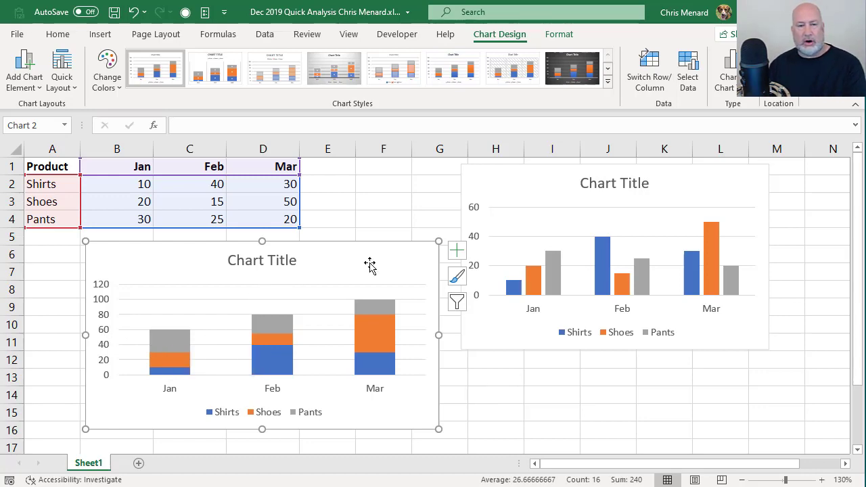
Delete the stacked column chart and the clustered column chart from the sheet.
key(Delete)
click(483, 180)
key(Delete)
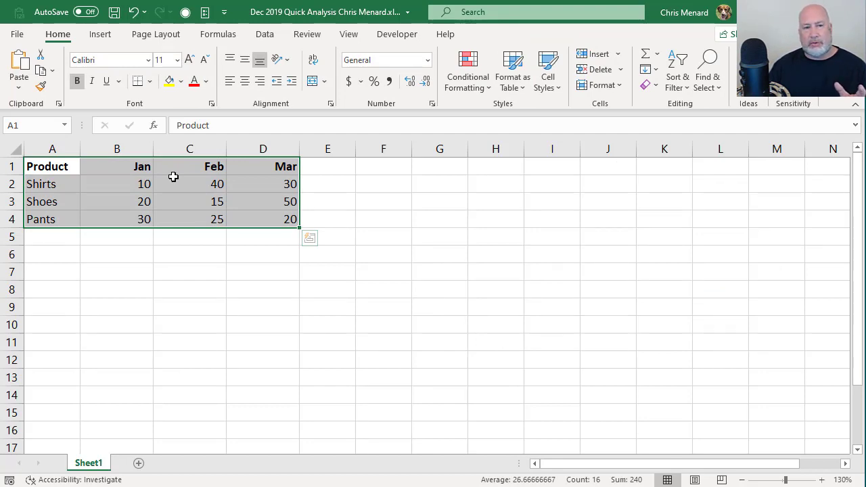
click(105, 38)
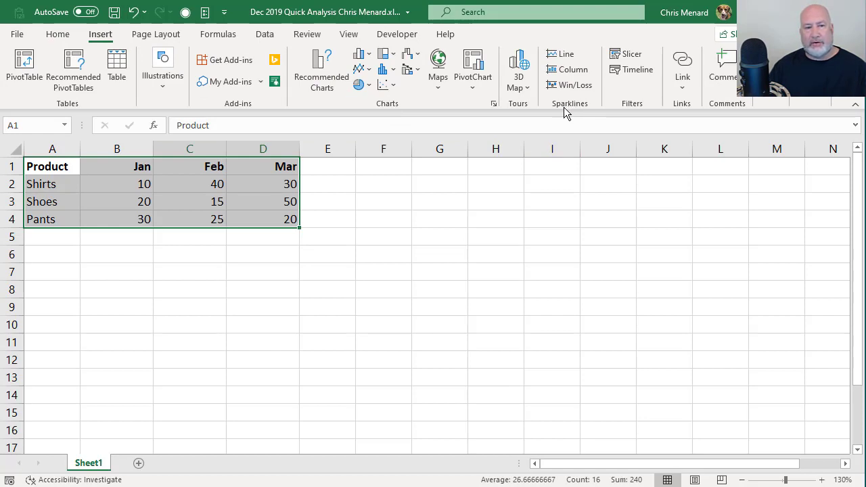
click(60, 168)
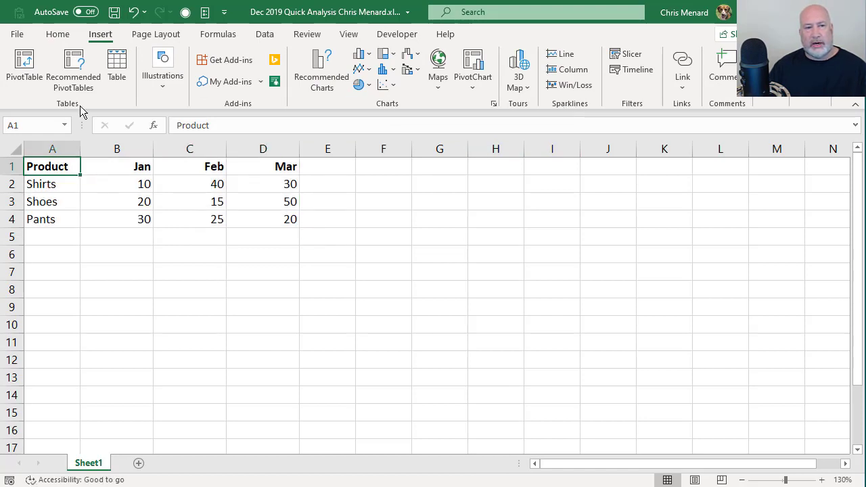
click(57, 34)
Add line sparklines for Shirts, Shoes and Pants in E2:E4, using Quick Analysis on the whole product table.
mouse_move(42, 162)
mouse_down()
mouse_move(155, 174)
mouse_move(253, 214)
mouse_up()
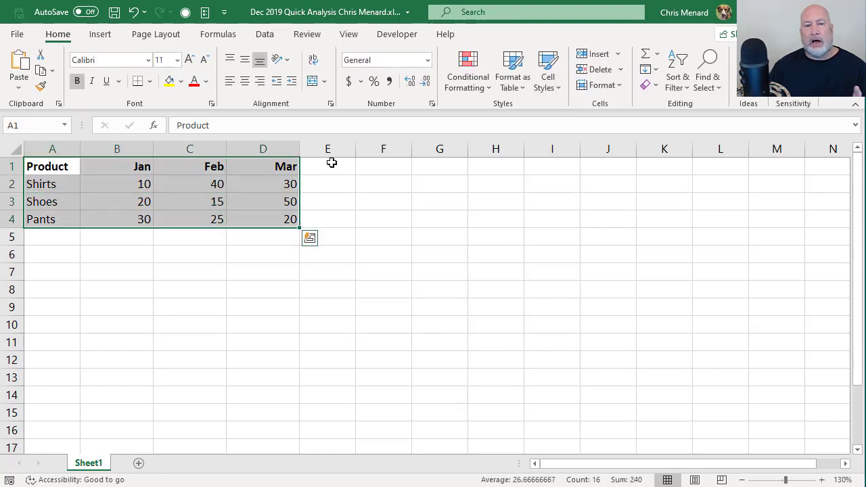
click(309, 239)
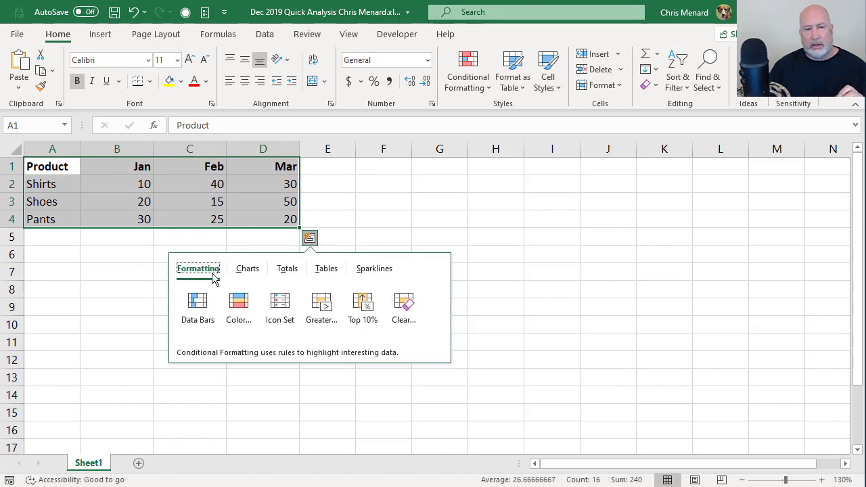
click(249, 272)
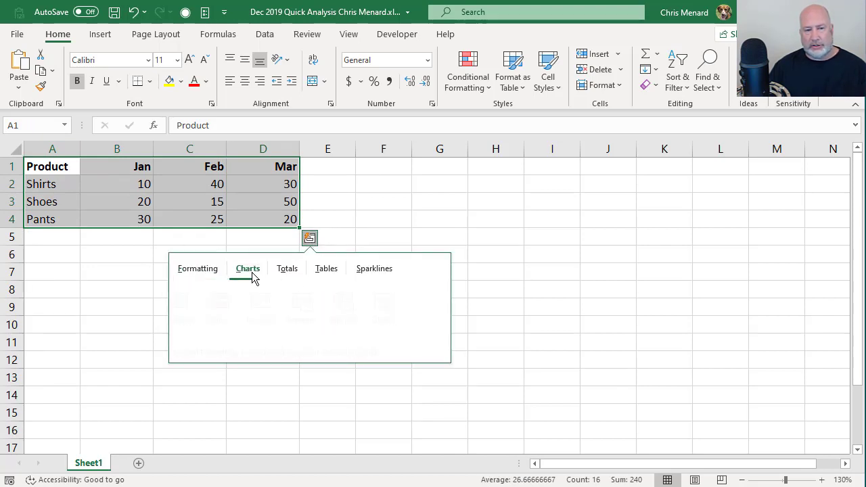
click(363, 274)
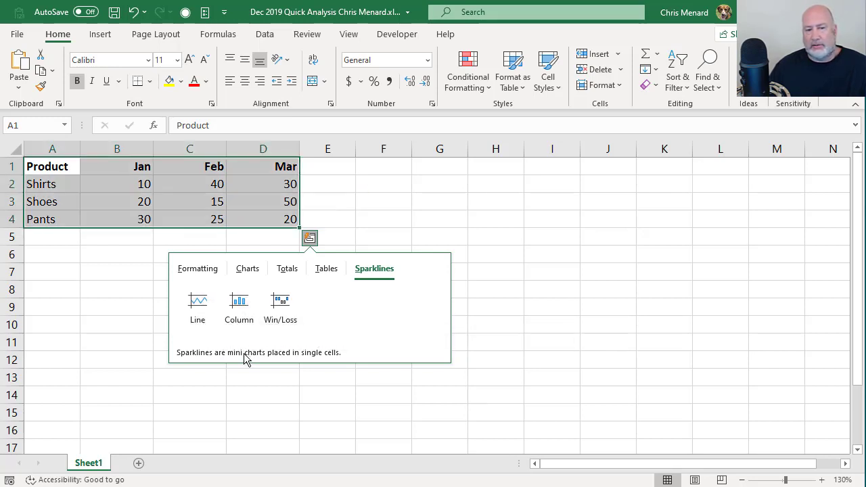
click(208, 313)
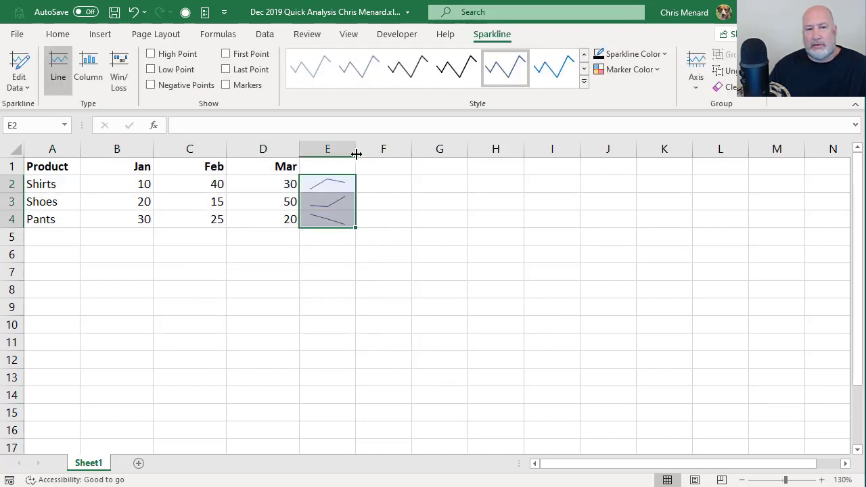
Widen column E and mark the high points on the line sparklines in E2:E4.
drag(356, 153, 389, 159)
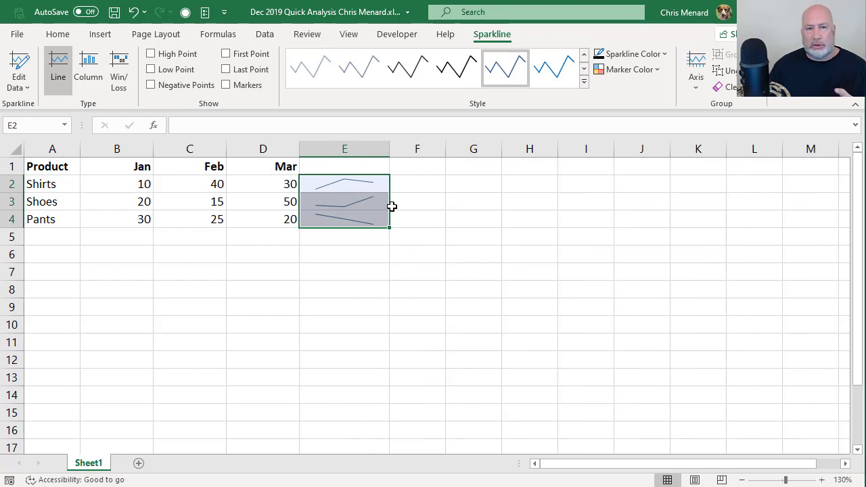
click(151, 85)
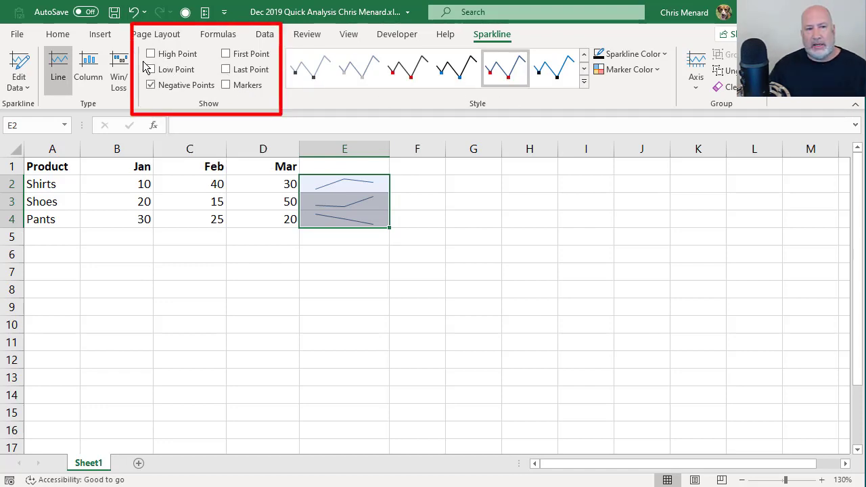
click(150, 85)
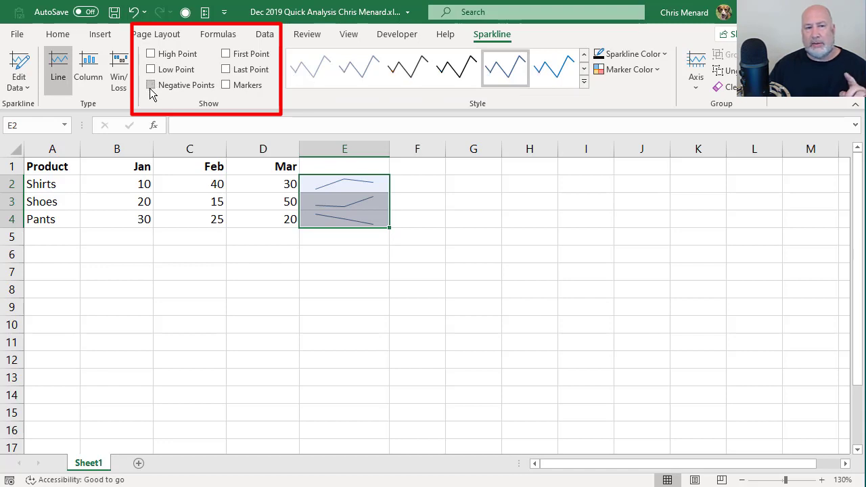
click(152, 54)
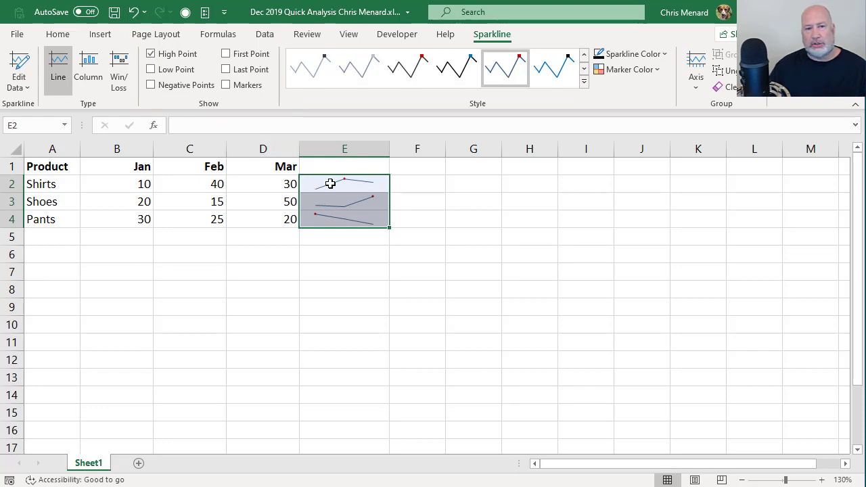
click(467, 198)
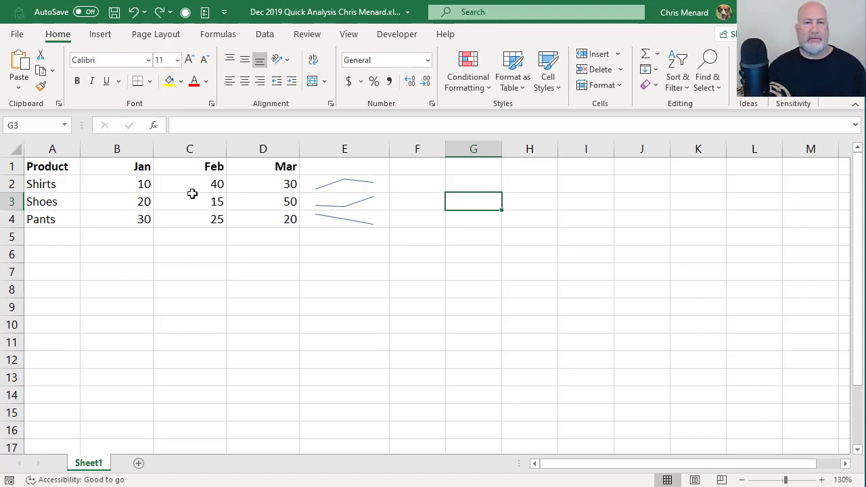
Undo the sparklines and the widening of column E, and convert A1:D4 into a table with Quick Analysis.
key(ctrl+z)
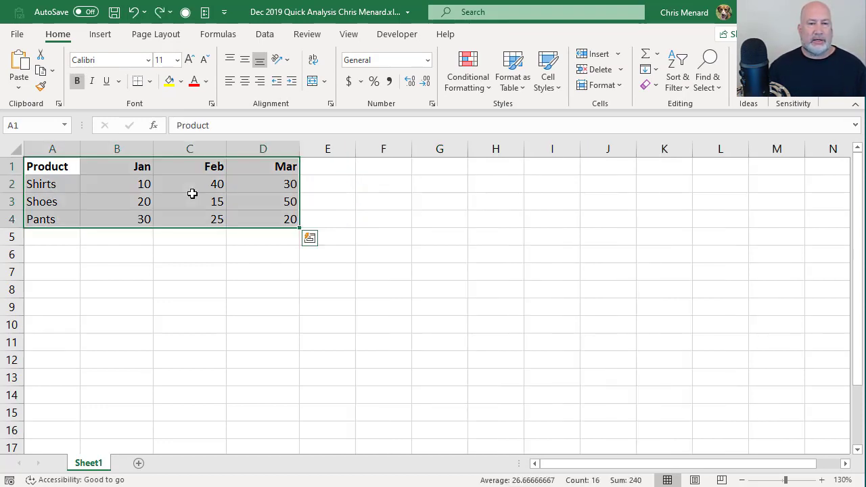
click(312, 246)
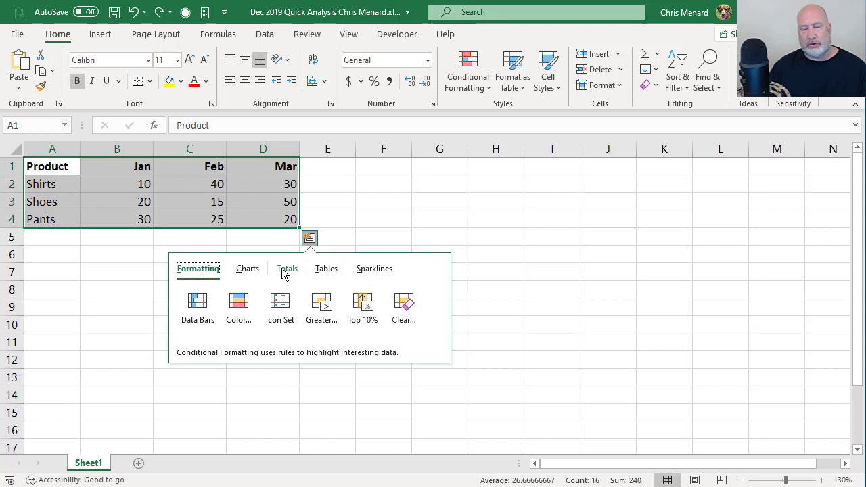
click(327, 271)
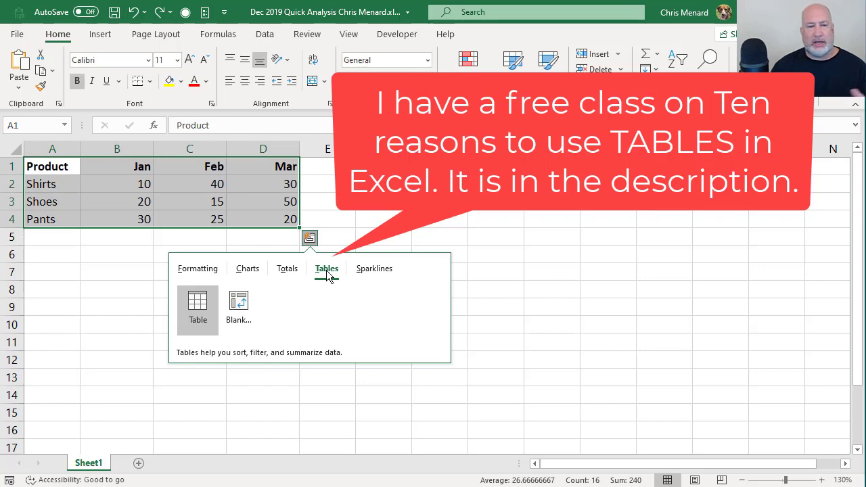
click(203, 309)
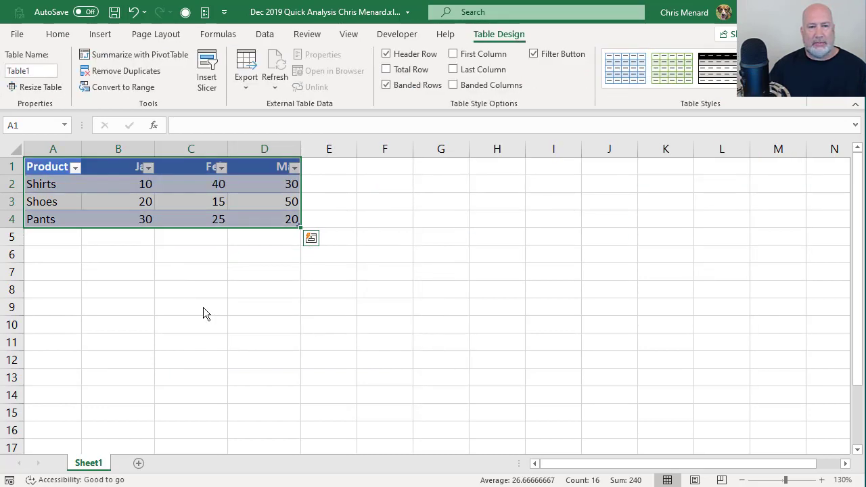
Add a column headed TOTALs after Mar in the table and fill it with the AutoSum formula =SUM(Table1[@[Jan]:[Mar]]).
click(264, 170)
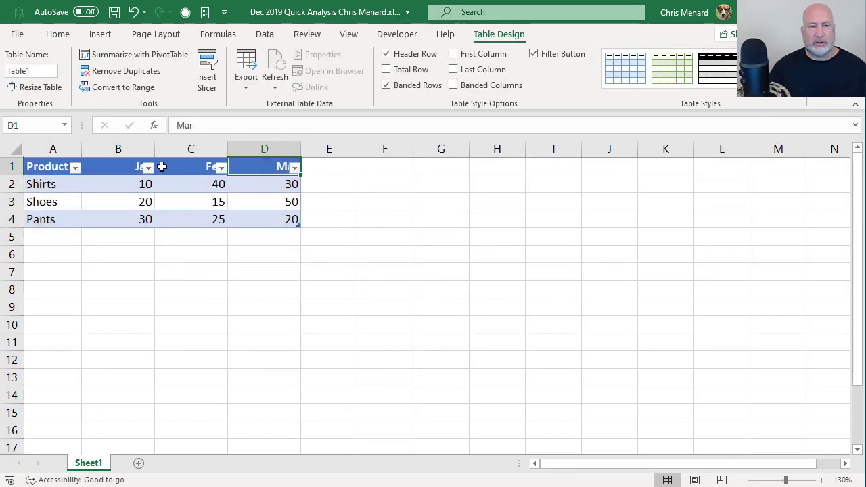
click(269, 201)
click(340, 168)
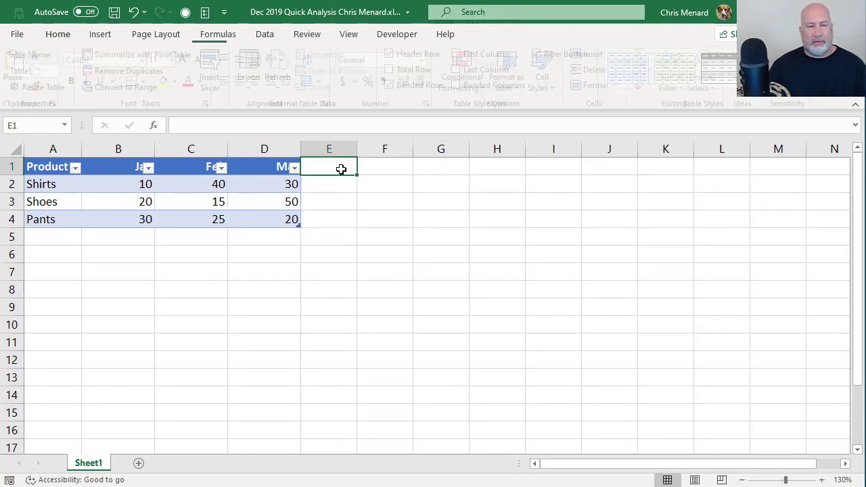
text(TT)
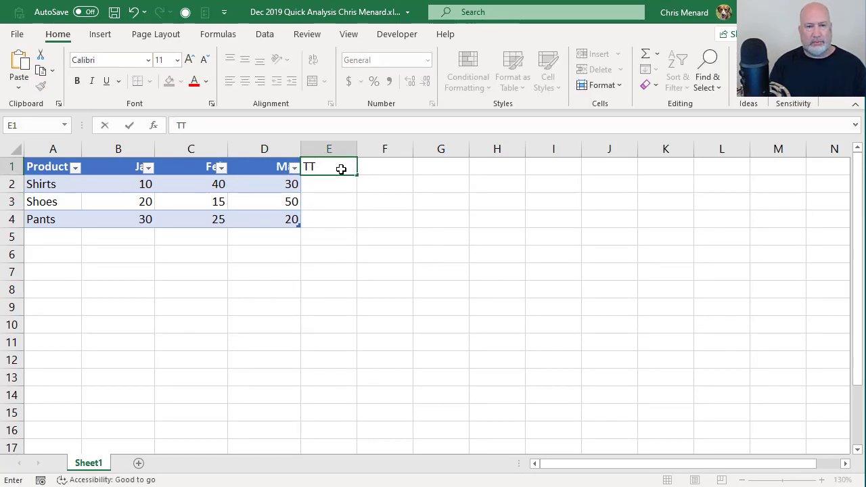
text(PO)
key(BackSpace)
key(BackSpace)
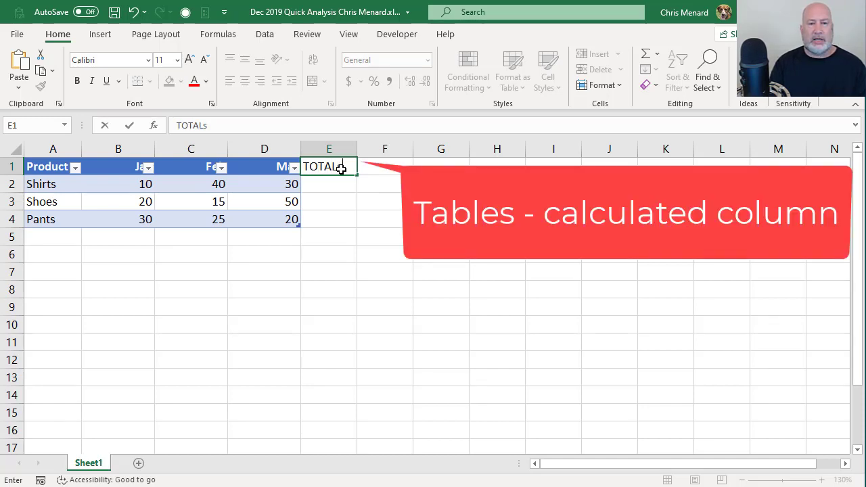
text(S)
key(Return)
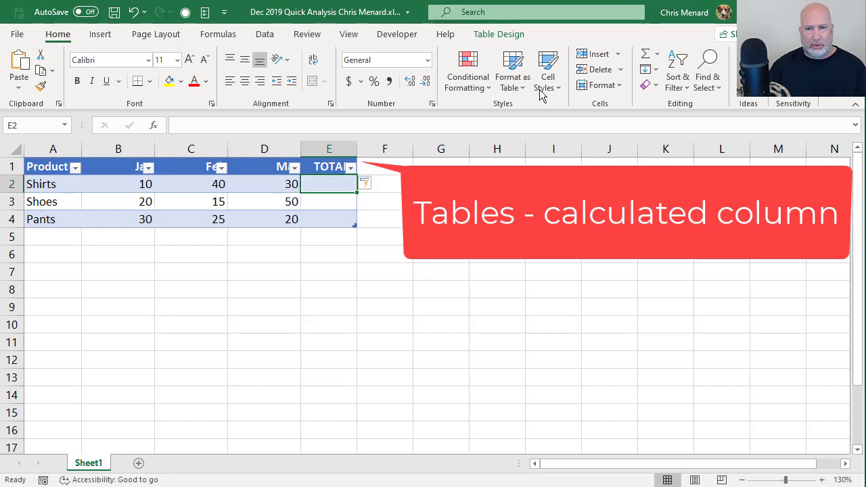
click(647, 55)
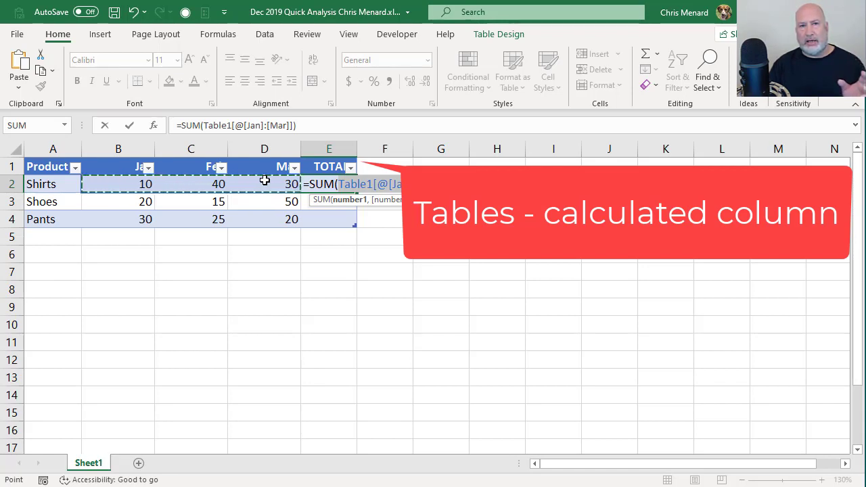
key(Return)
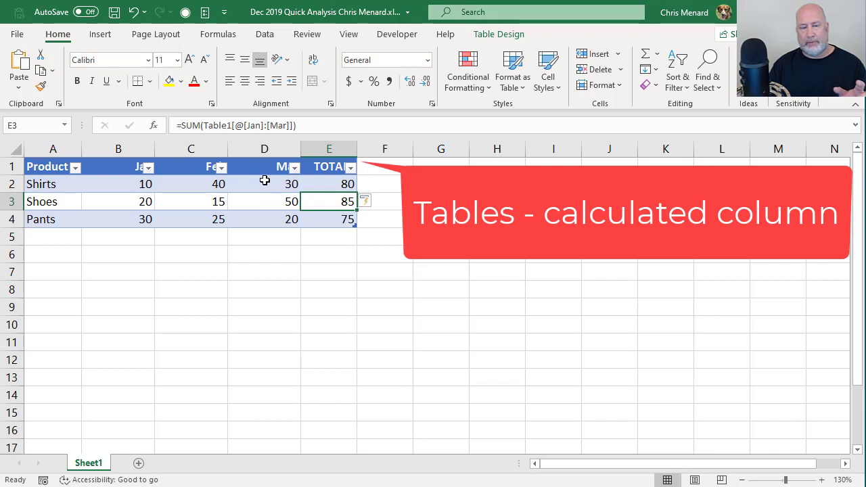